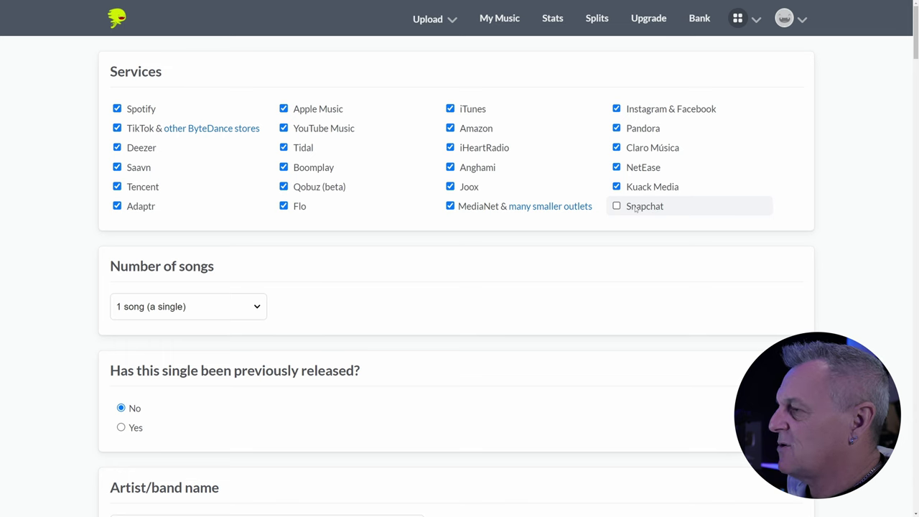
- Add Snapchat to the stores, confirming 100% ownership of the publishing
left_click(636, 208)
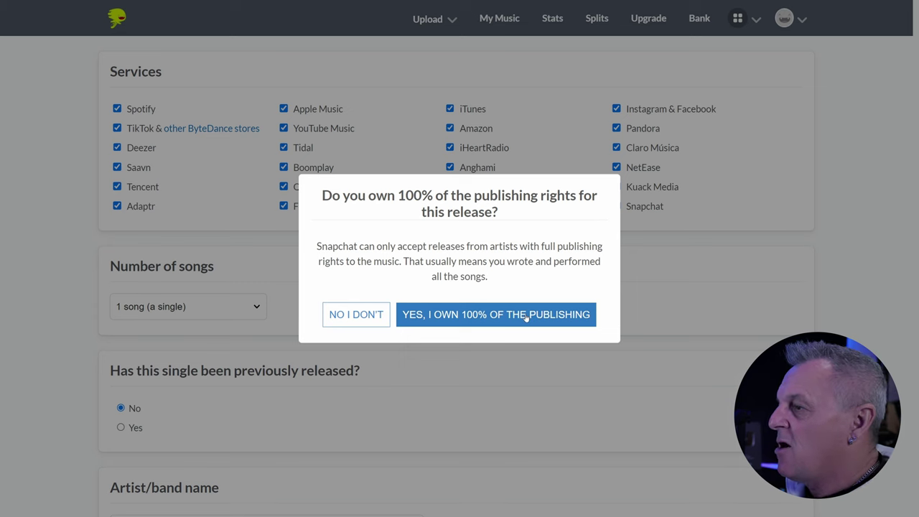
left_click(527, 318)
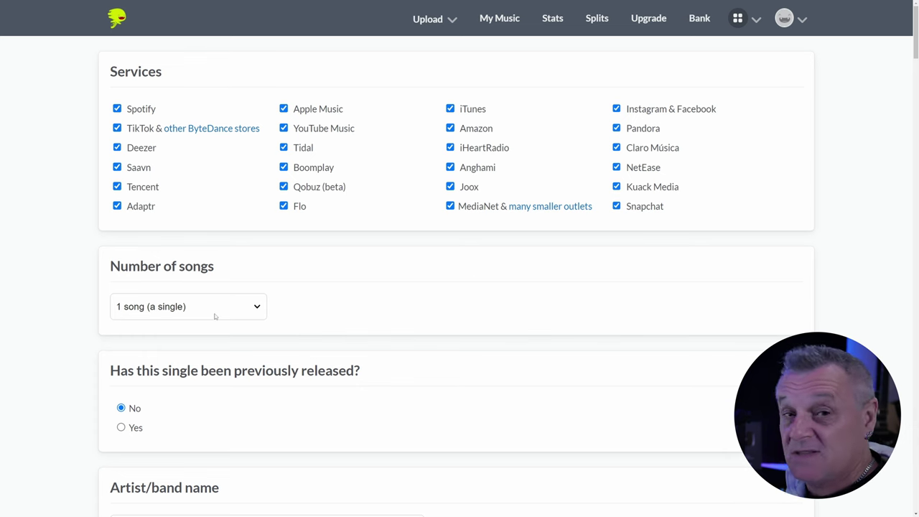
left_click(247, 308)
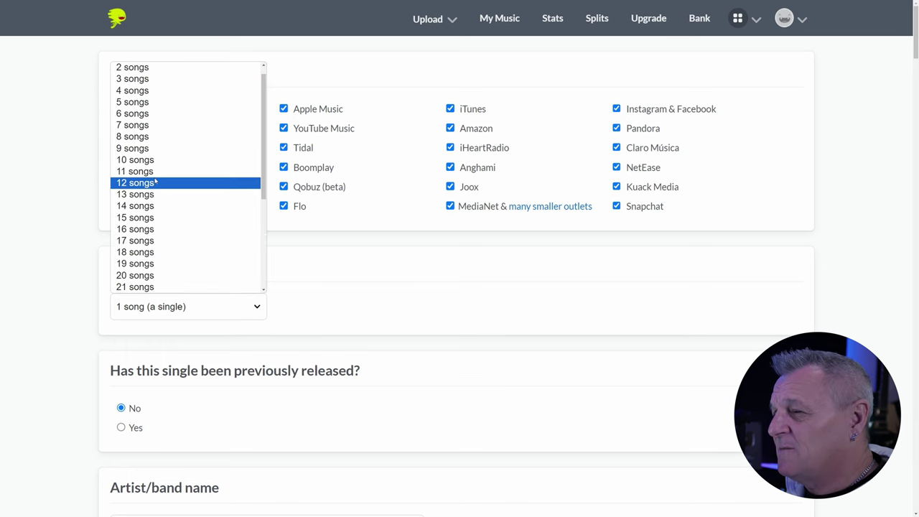
scroll(158, 175, "up", 1)
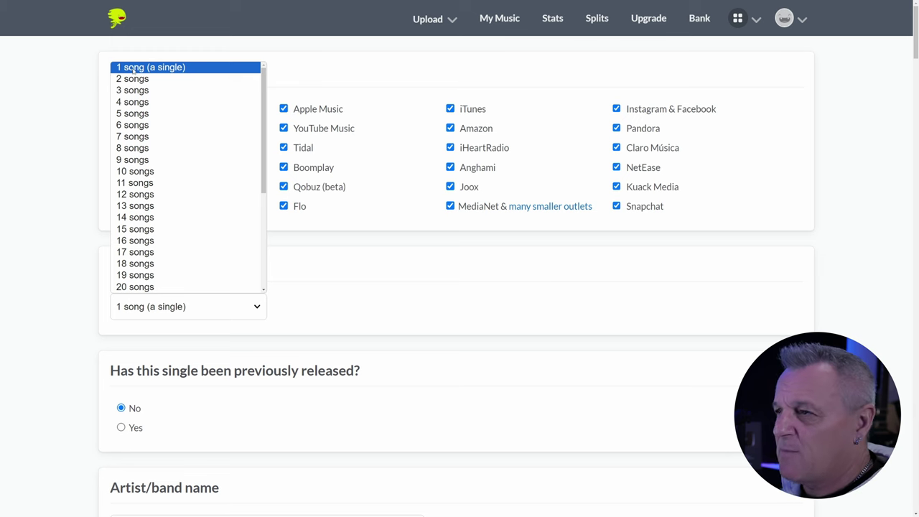
left_click(133, 70)
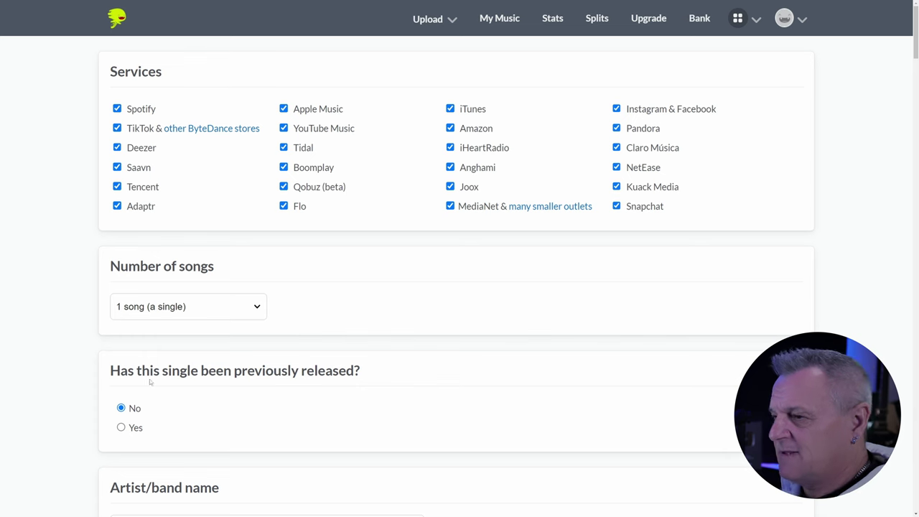
left_click(121, 427)
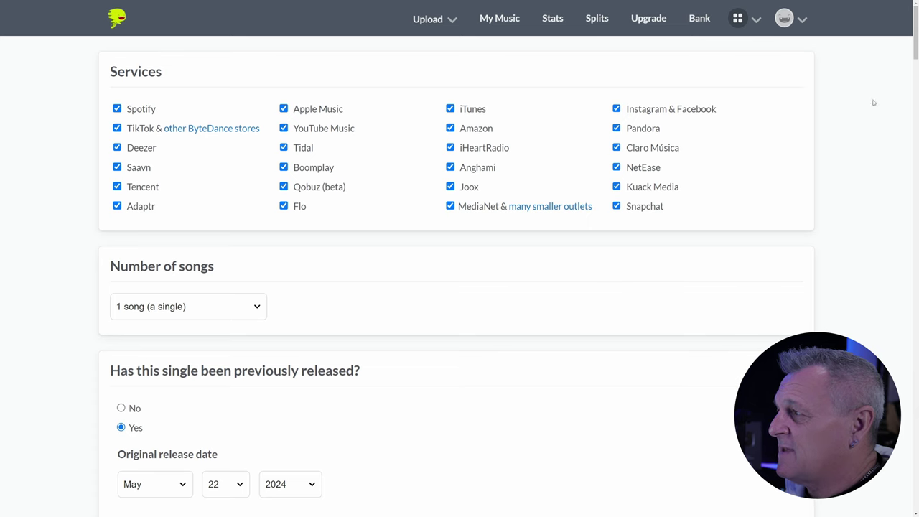
left_click_drag(915, 56, 916, 63)
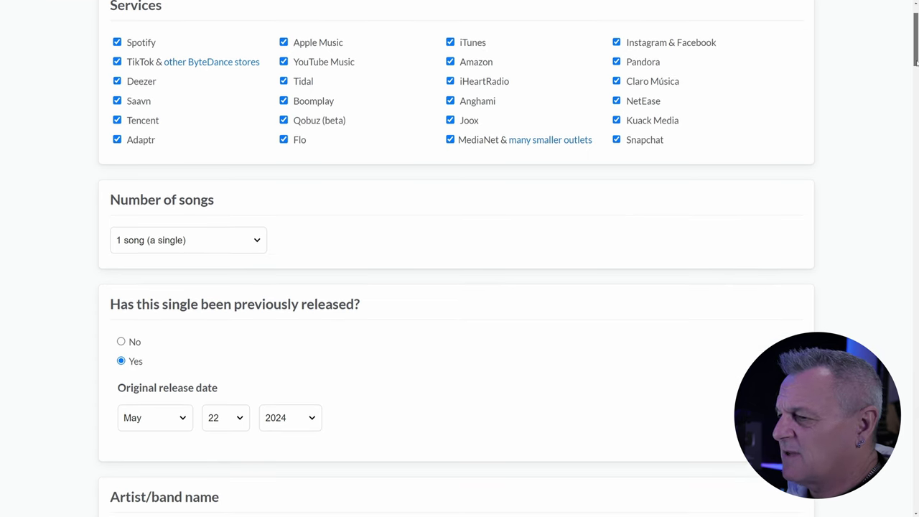
left_click(119, 341)
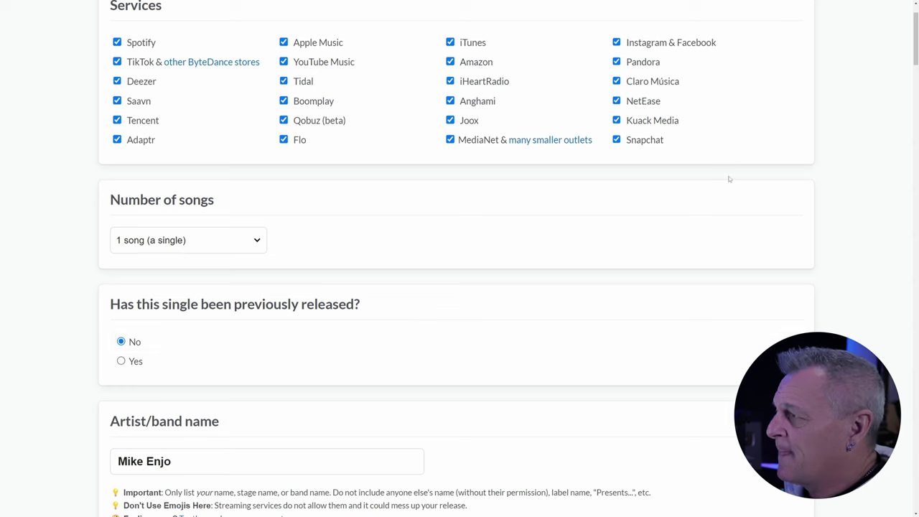
scroll(914, 101, "down", 5)
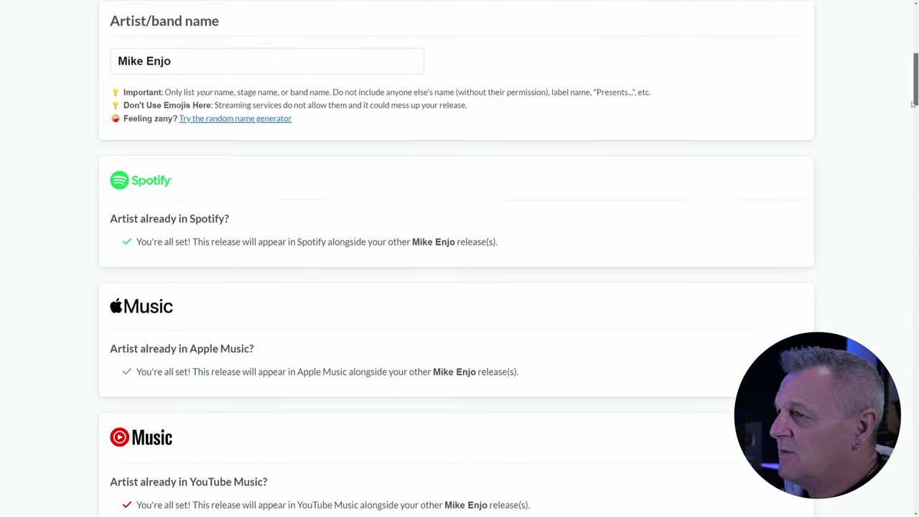
scroll(912, 104, "up", 1)
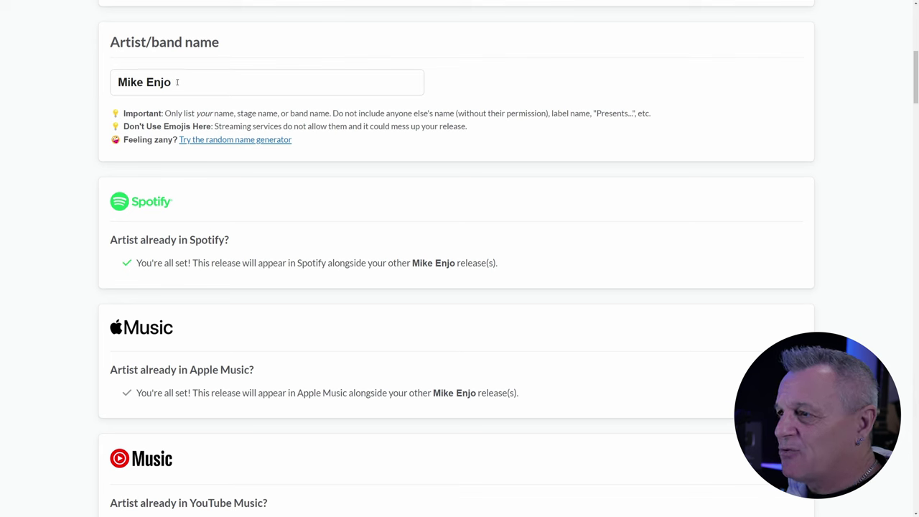
left_click(178, 82)
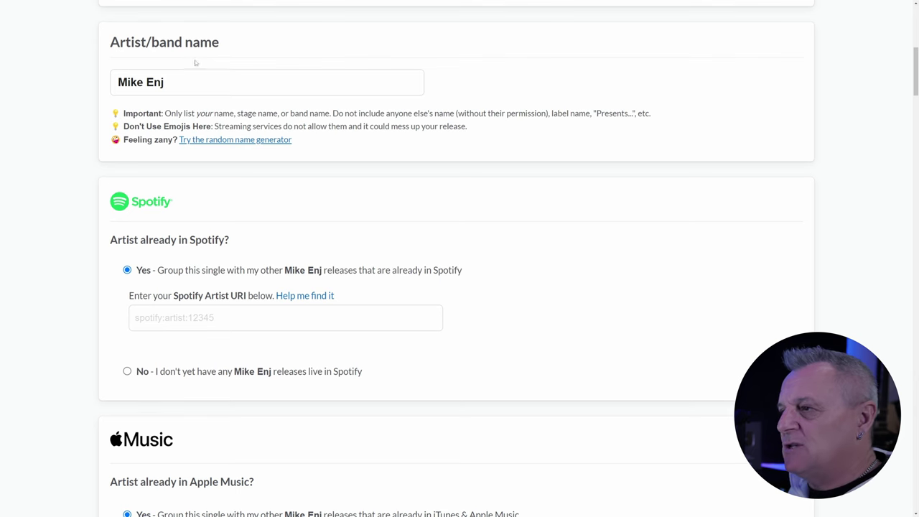
left_click(160, 317)
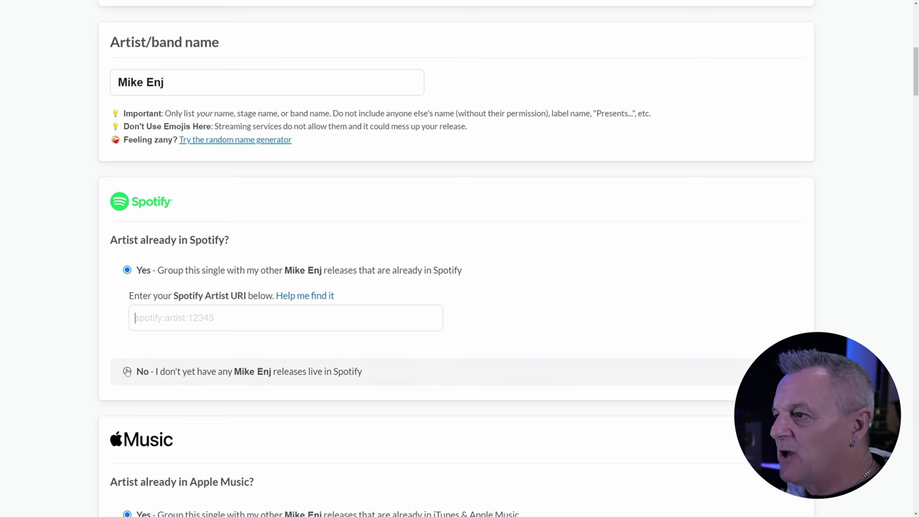
left_click(127, 371)
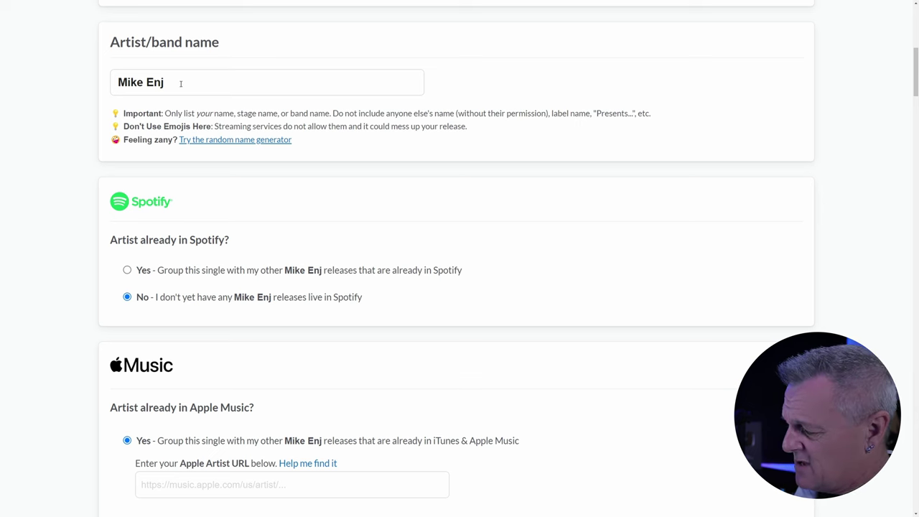
type("o")
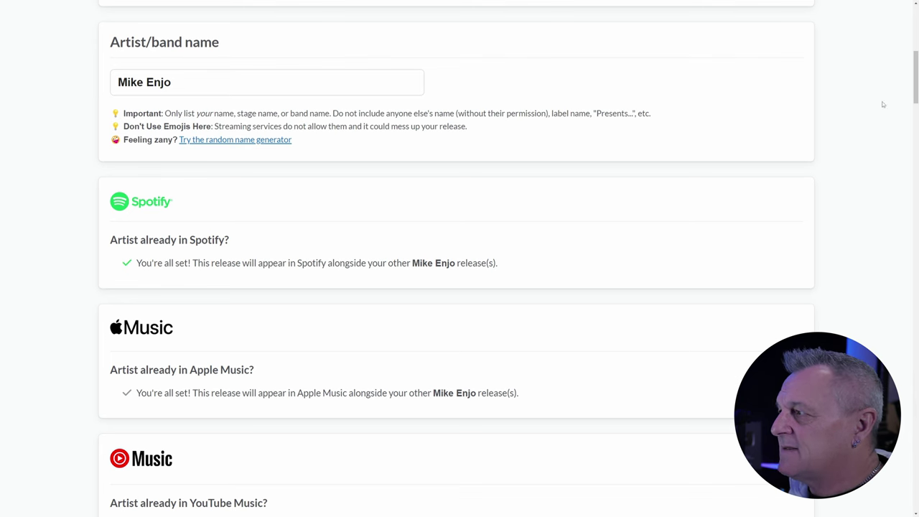
left_click_drag(916, 101, 915, 153)
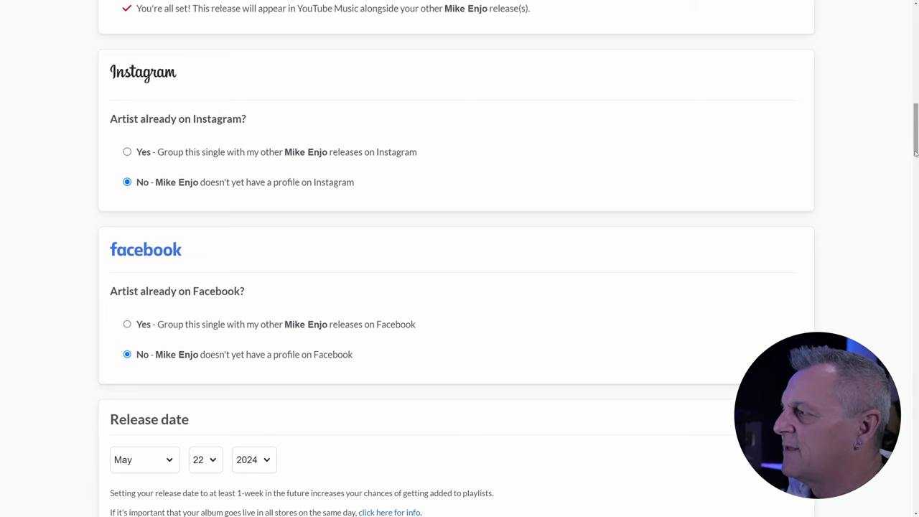
left_click_drag(916, 153, 916, 188)
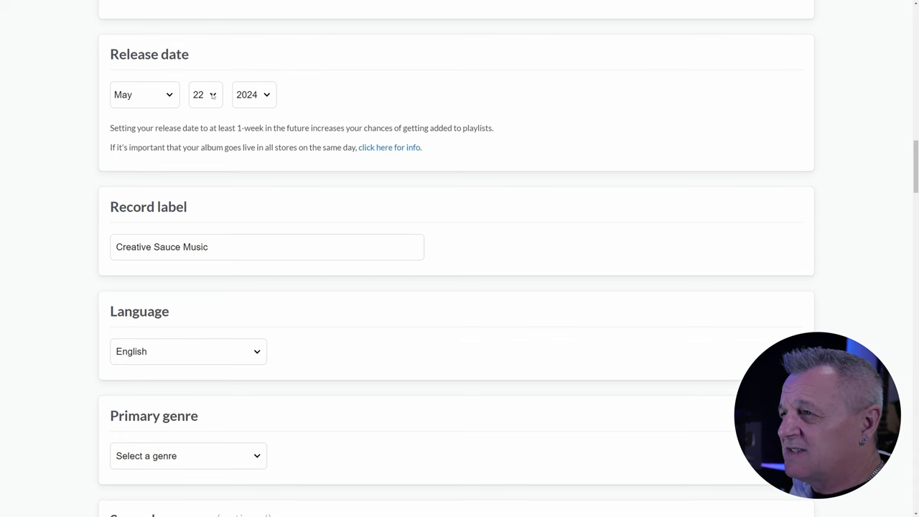
- Pick 31 as the release day so the single releases May 31, 2024
left_click(213, 95)
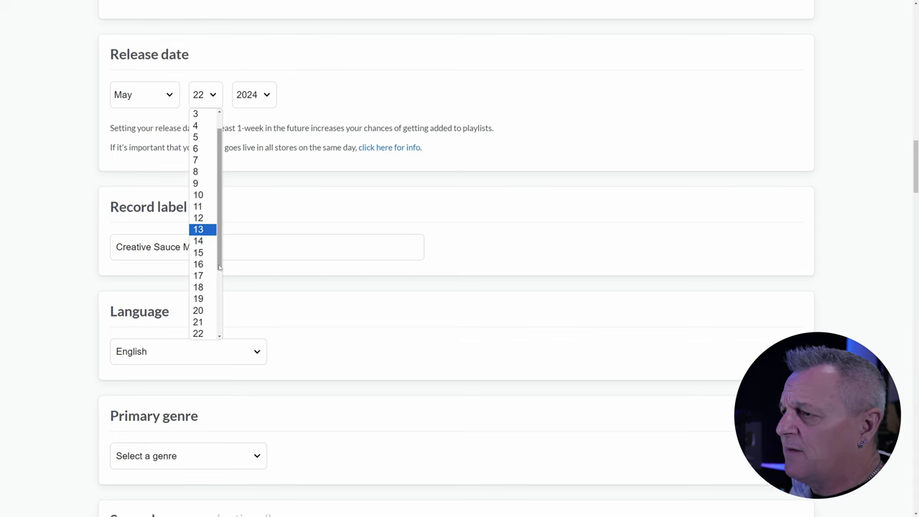
left_click_drag(220, 267, 220, 334)
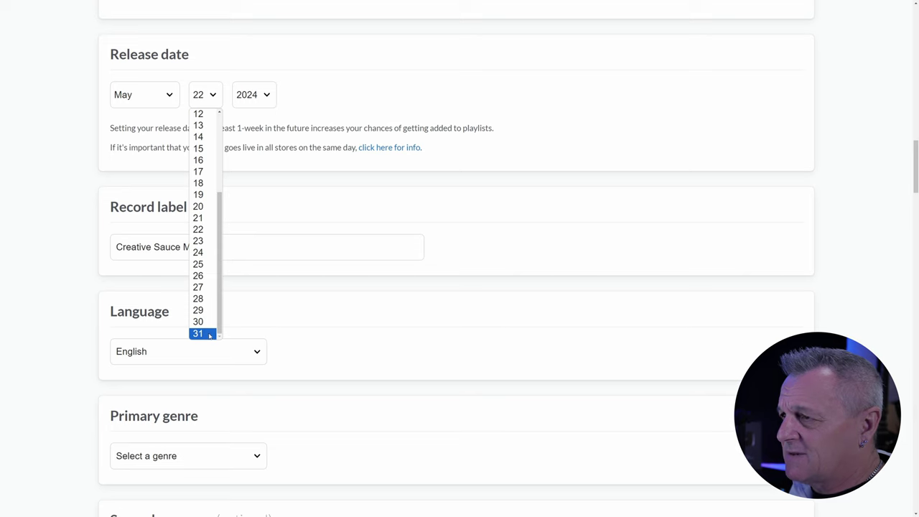
left_click(207, 334)
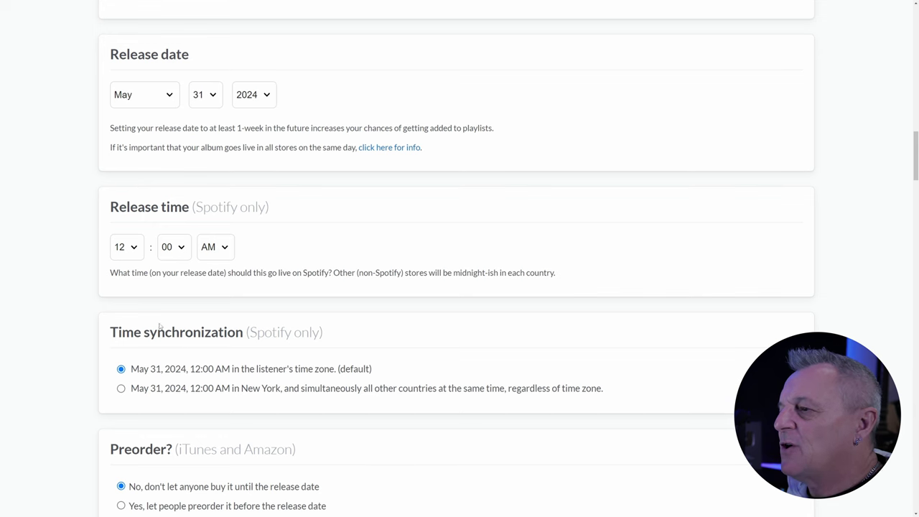
- Set the Spotify release time to 9:00 AM, synced to New York for all countries
left_click(135, 251)
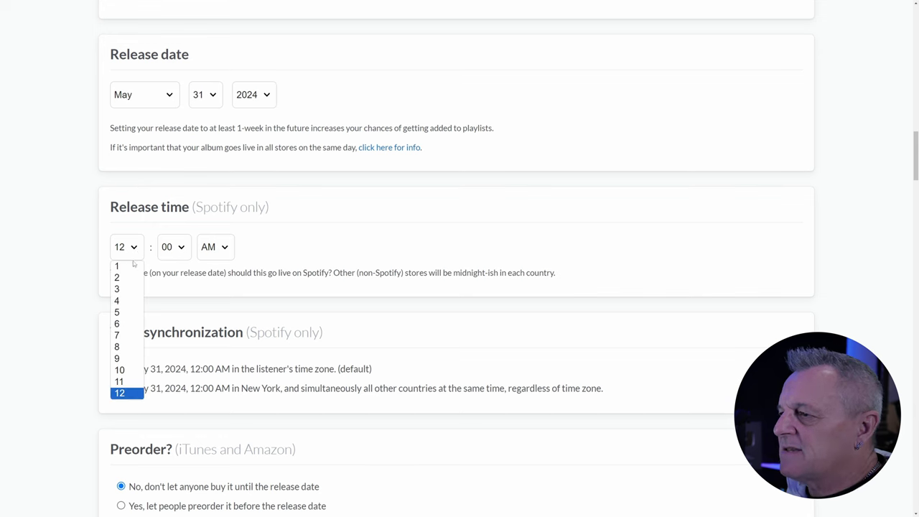
left_click(129, 358)
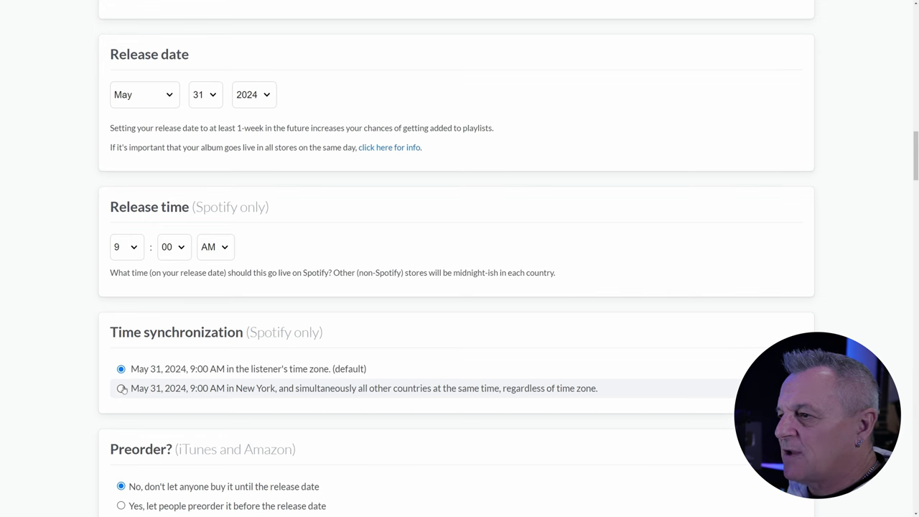
left_click(122, 388)
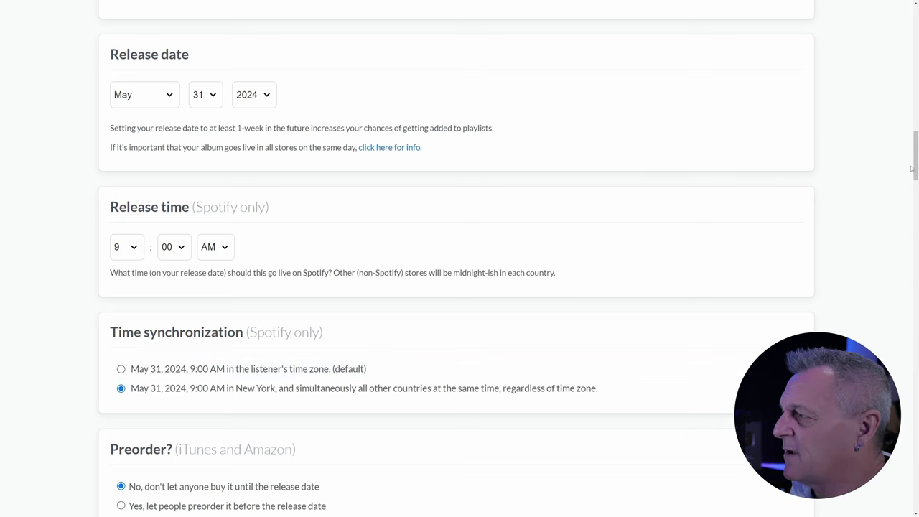
left_click_drag(916, 175, 916, 213)
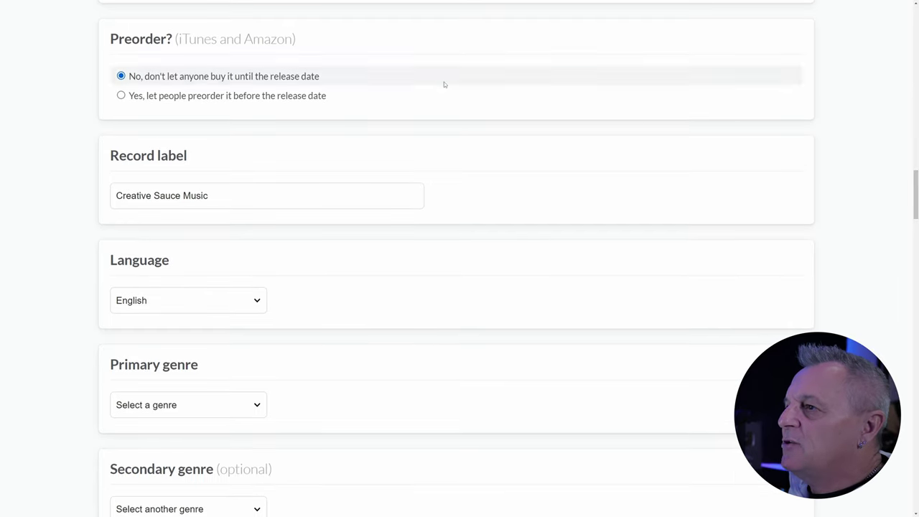
left_click(121, 95)
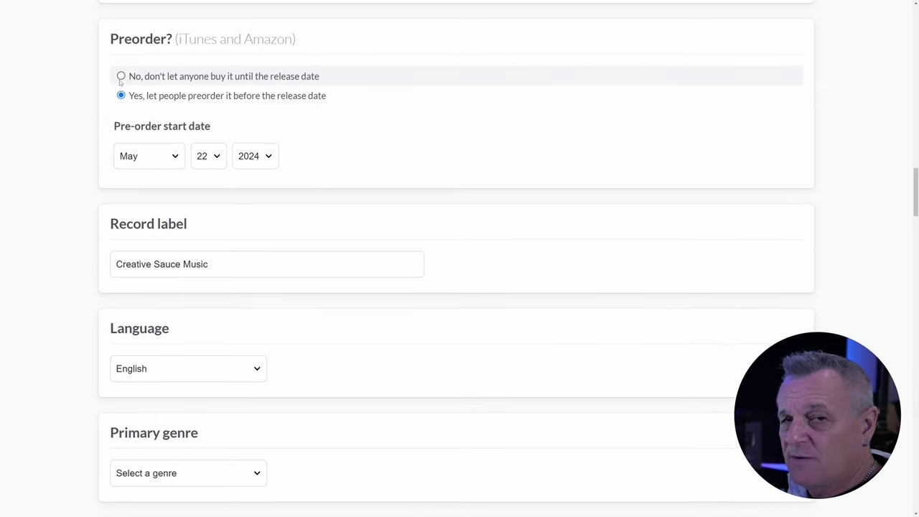
left_click(121, 76)
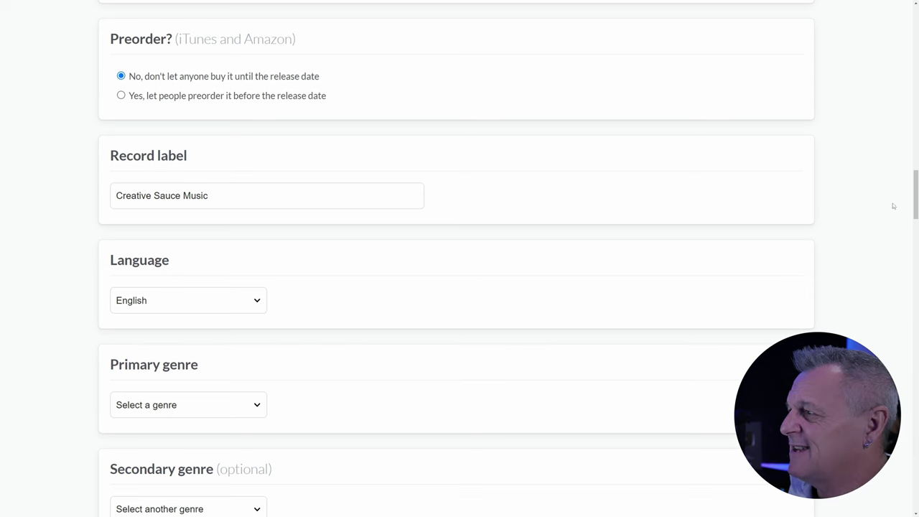
scroll(916, 214, "down", 1)
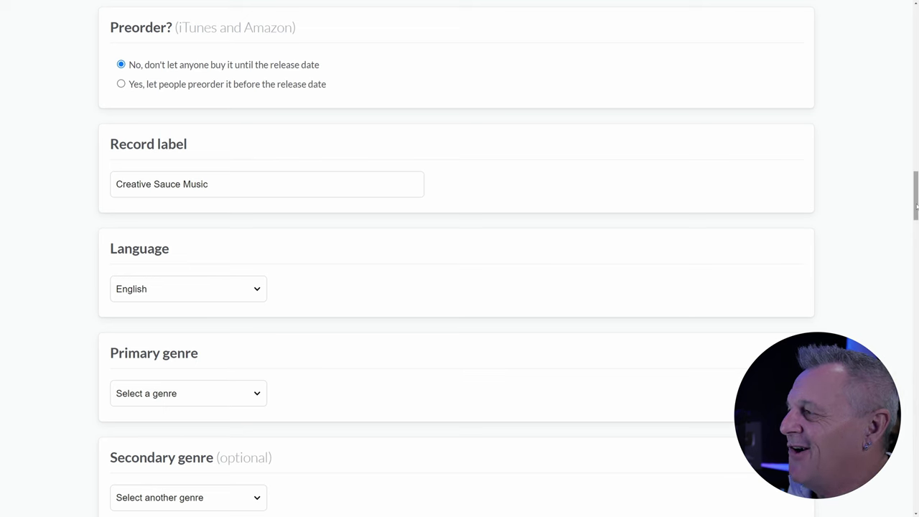
- Scroll past Preorder, Record label and Language to the Primary genre and Album cover sections
left_click_drag(916, 207, 917, 239)
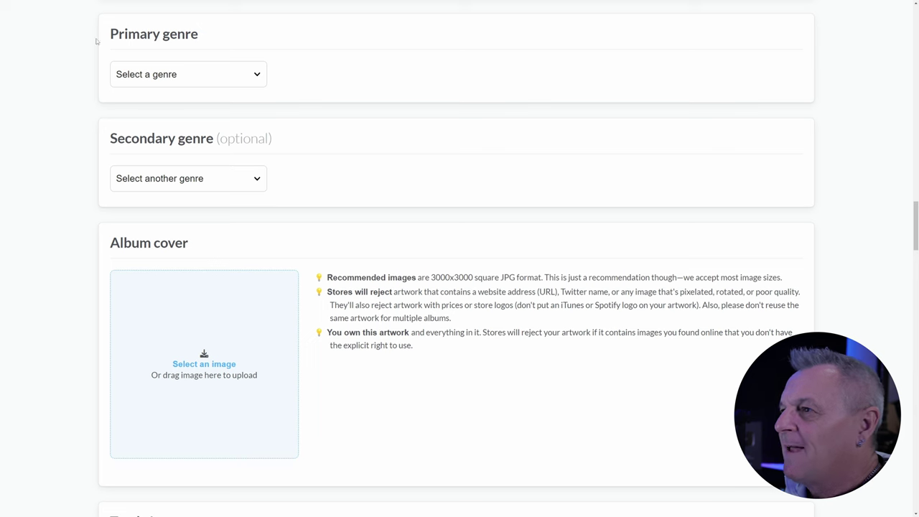
- Choose Rock from the Primary genre list
left_click(171, 75)
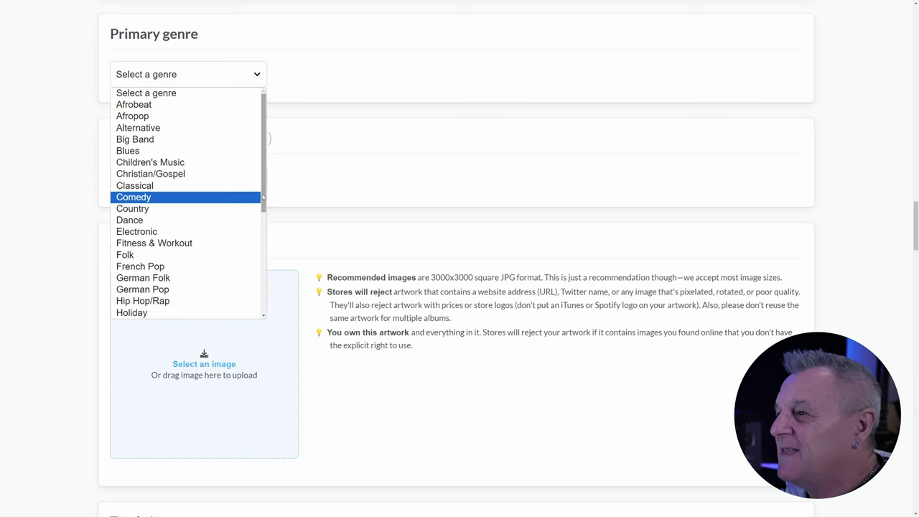
left_click_drag(265, 193, 248, 294)
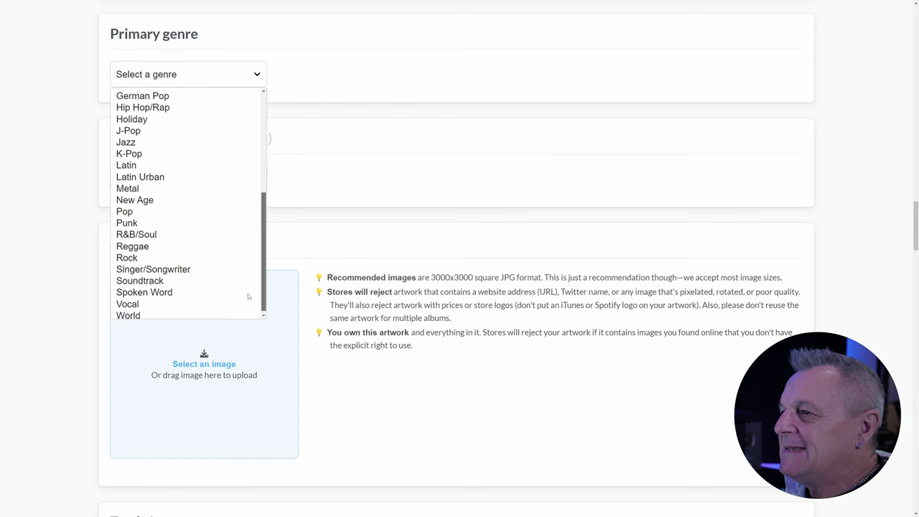
left_click(140, 255)
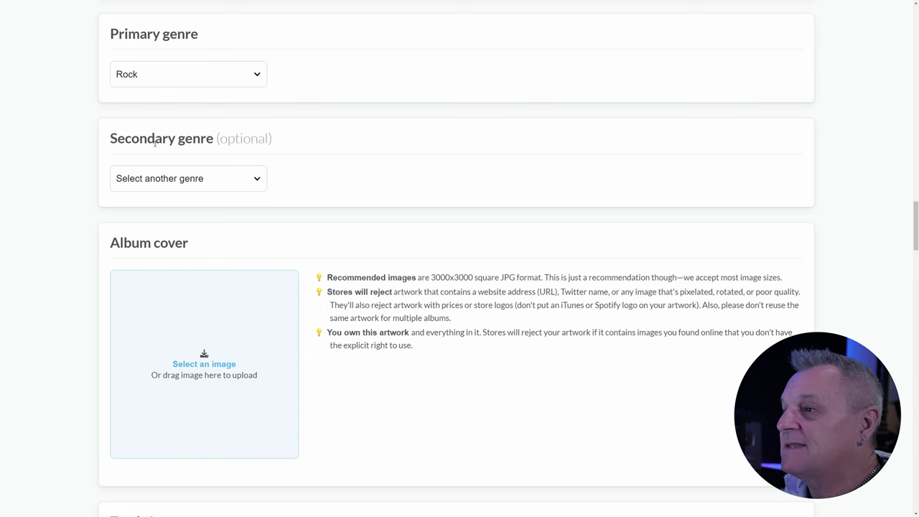
- Pick Singer/Songwriter from the bottom of the Secondary genre list
left_click(255, 180)
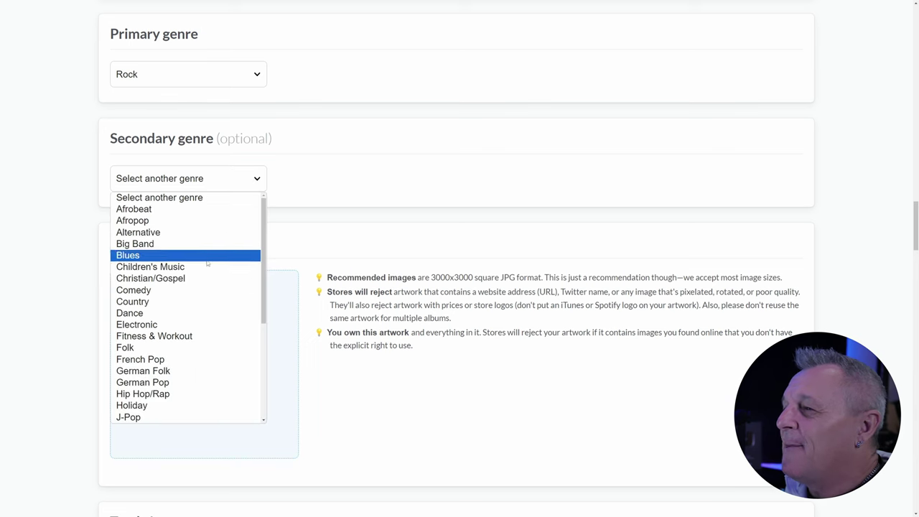
scroll(260, 297, "down", 5)
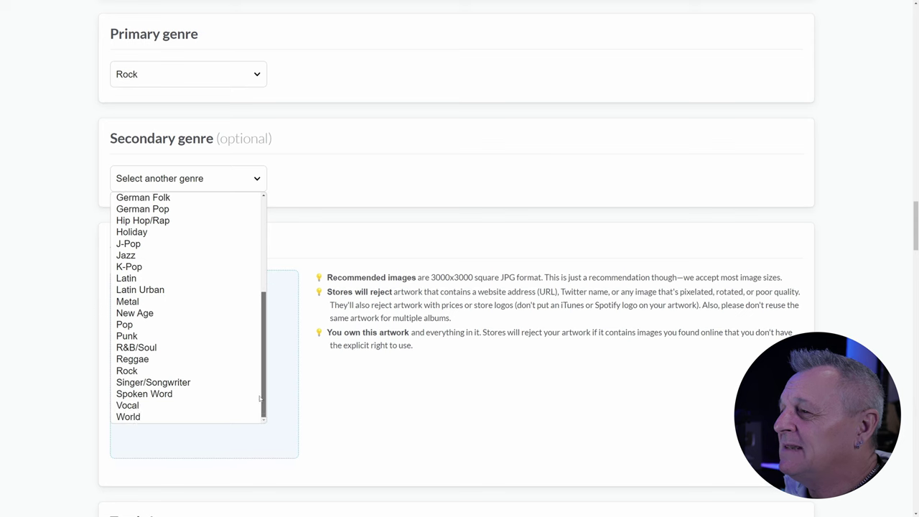
left_click(179, 383)
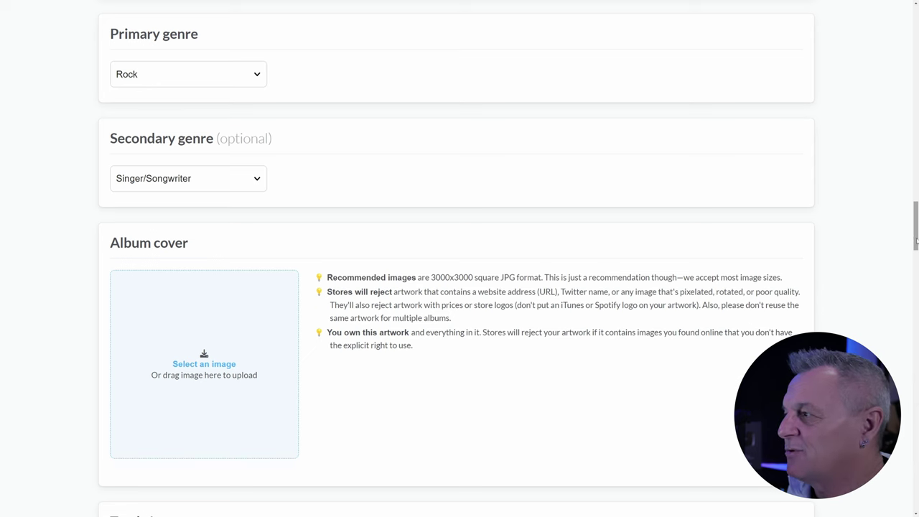
left_click_drag(915, 243, 916, 265)
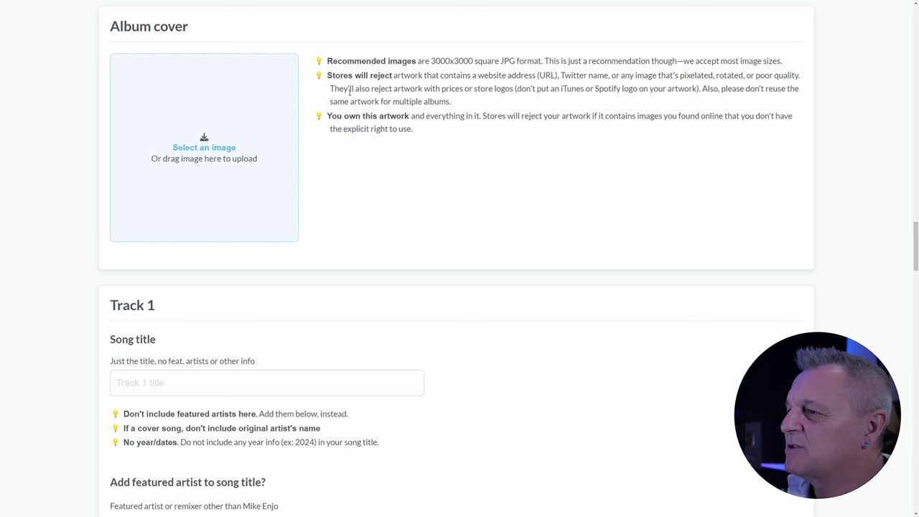
- Load cover.jpg as the album artwork
left_click(213, 151)
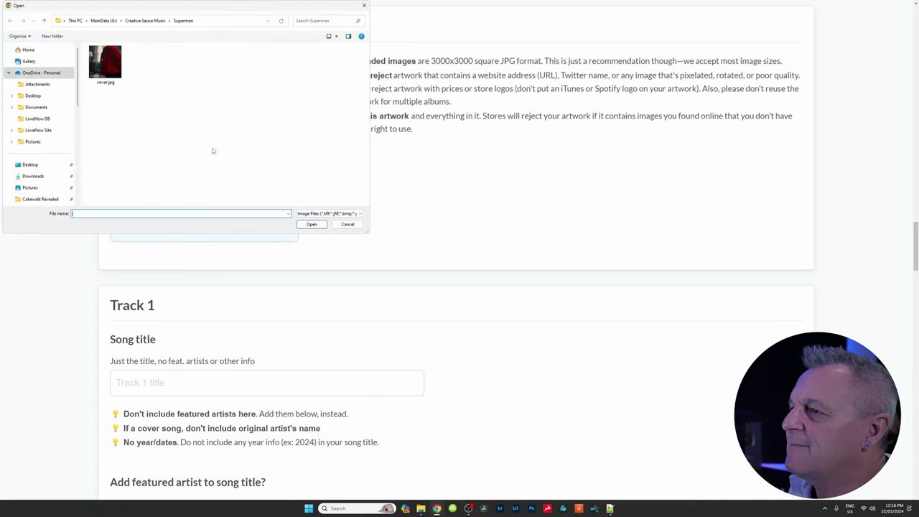
left_click(115, 72)
left_click(305, 226)
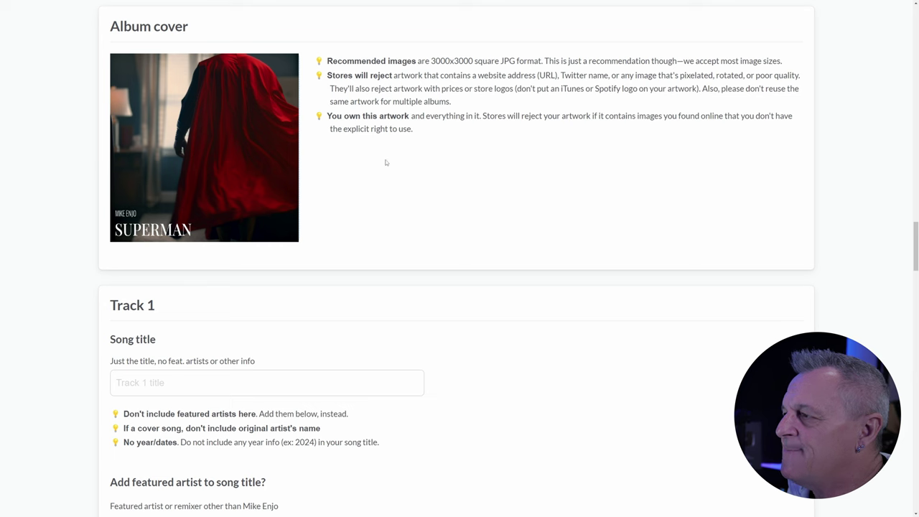
- Enter 'Superman' as the Track 1 title
left_click_drag(916, 244, 916, 271)
left_click(164, 114)
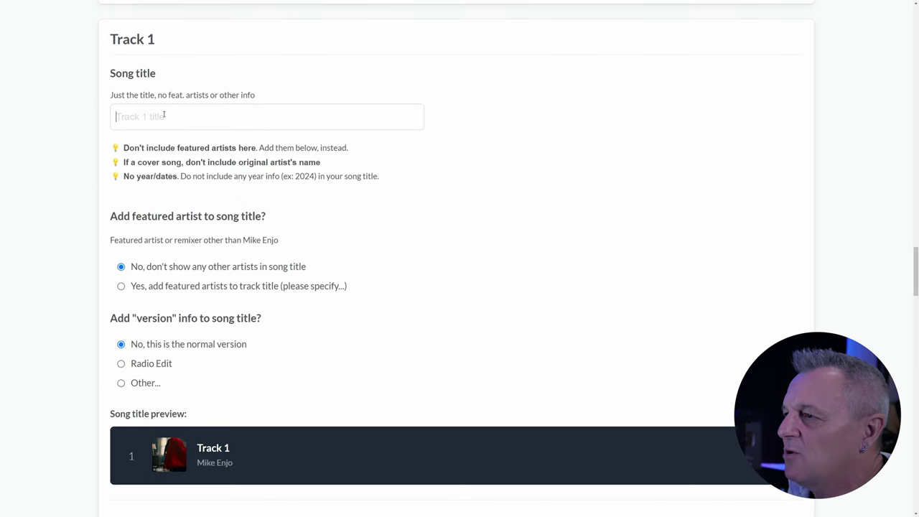
type("S")
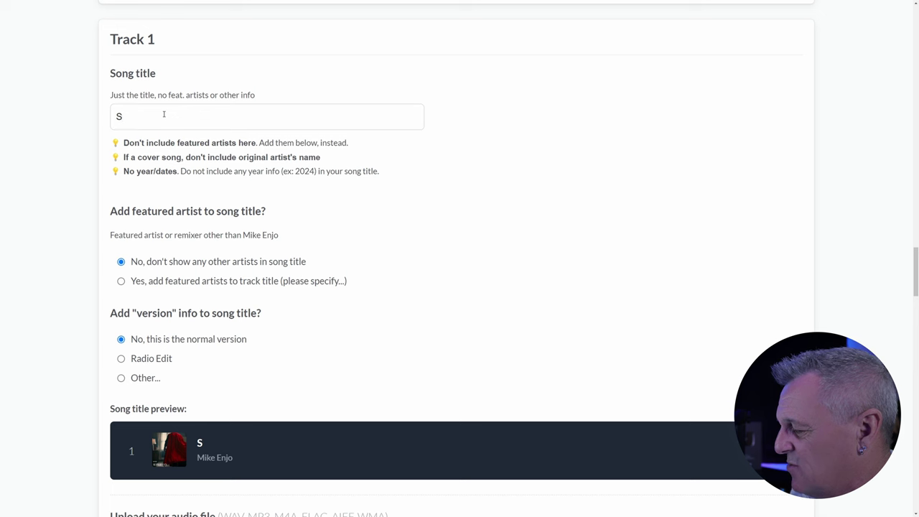
type("uperman")
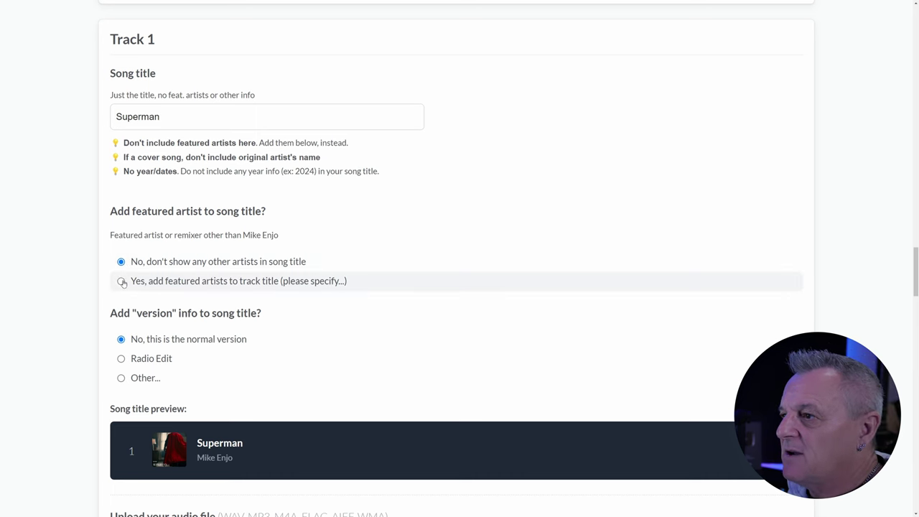
left_click(121, 282)
left_click(256, 312)
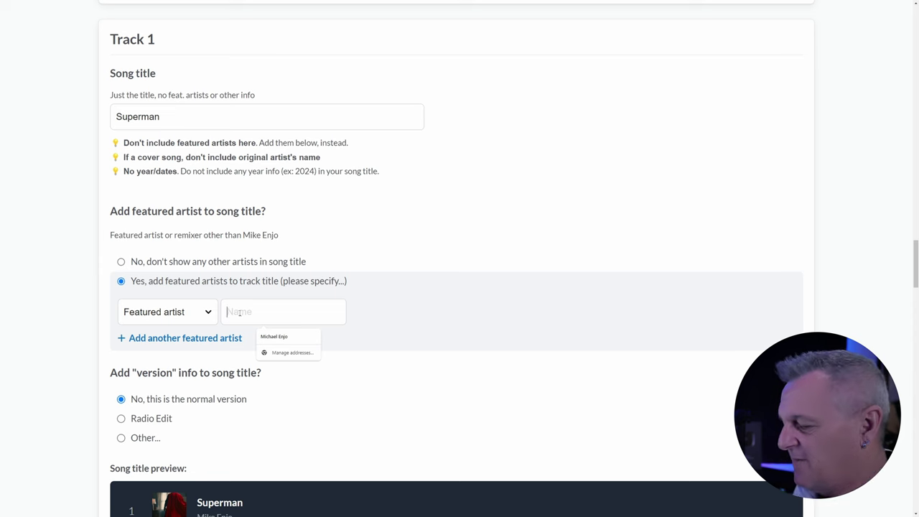
type("b")
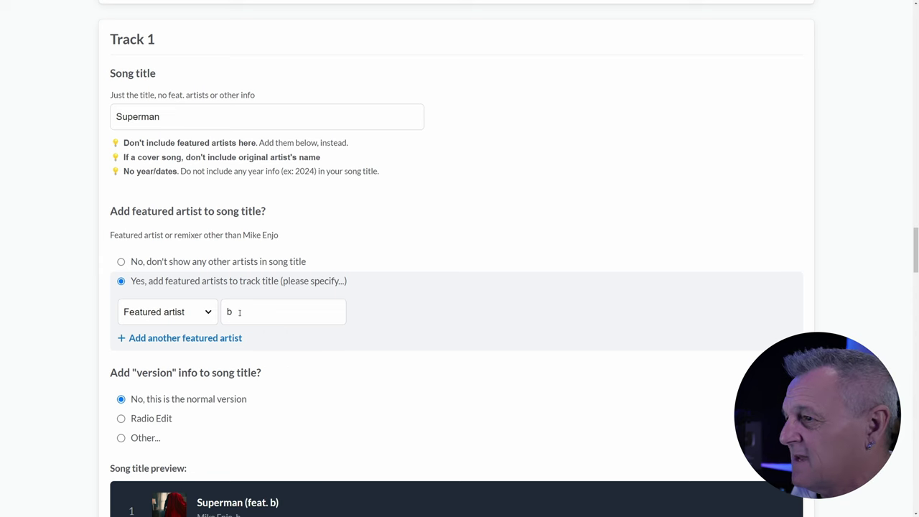
type("oo")
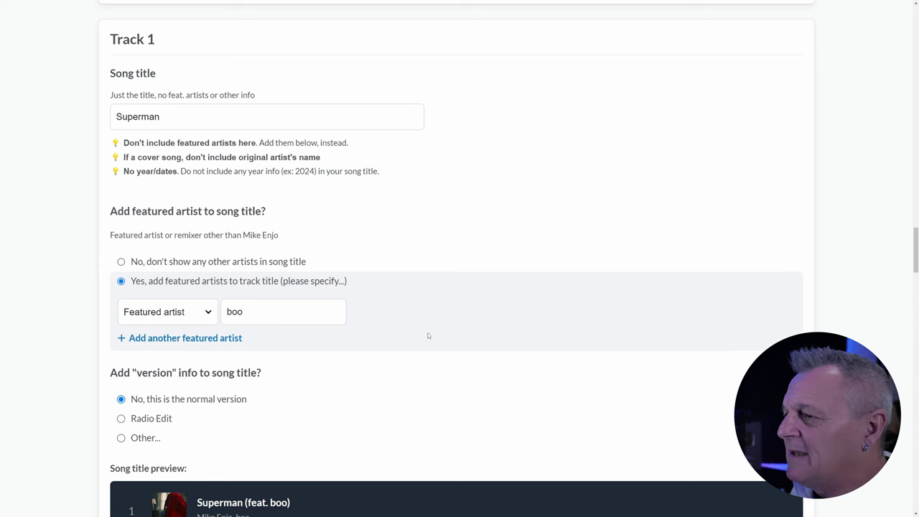
scroll(428, 335, "down", 1)
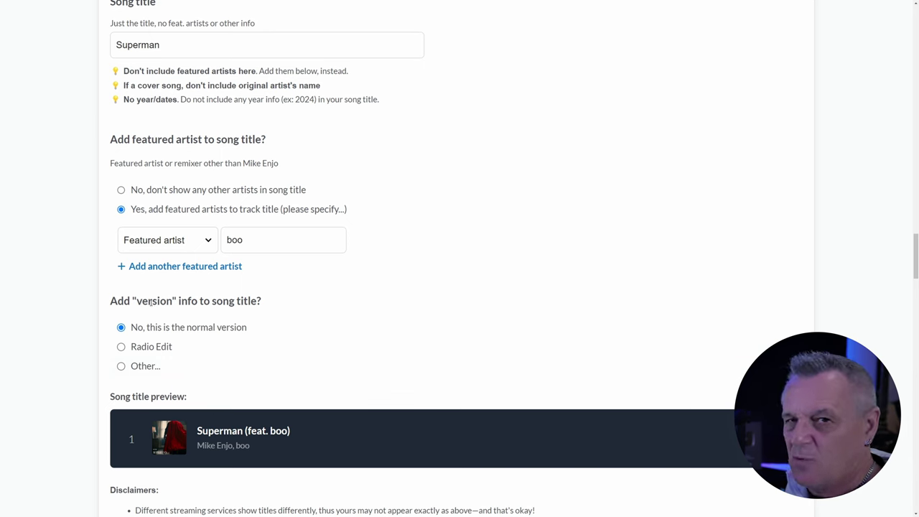
left_click(121, 189)
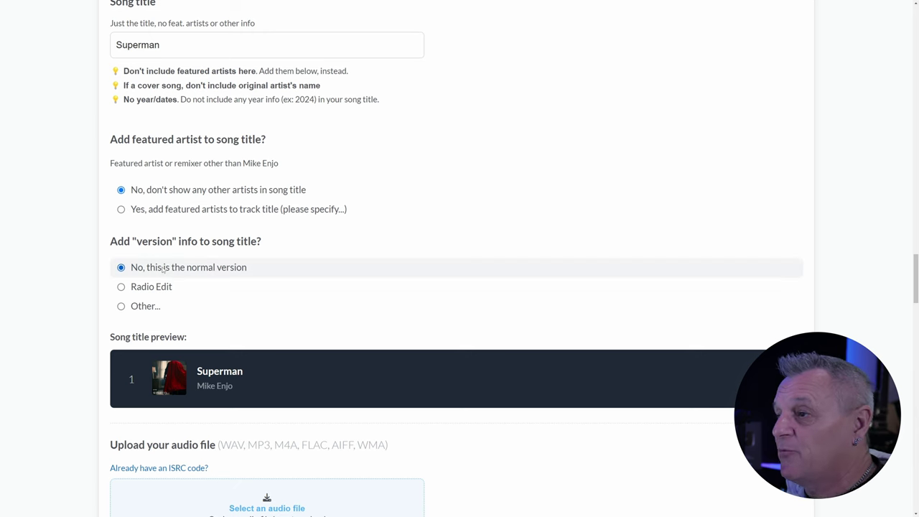
- Keep Track 1 as the normal version after trying the Radio Edit and Other options
left_click(121, 288)
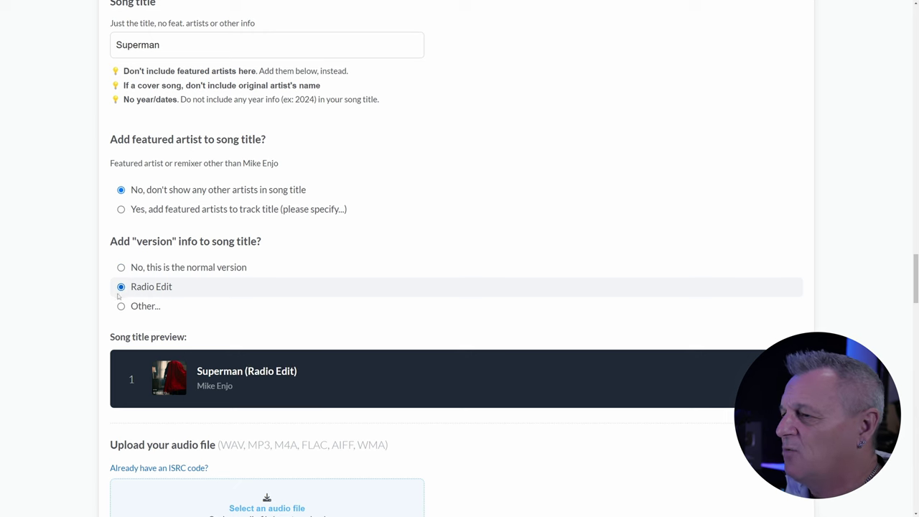
left_click(122, 306)
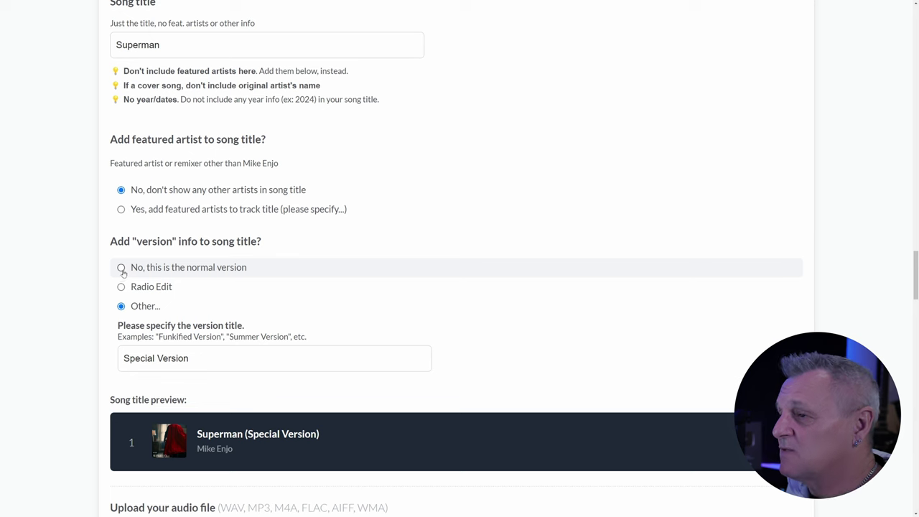
left_click(121, 268)
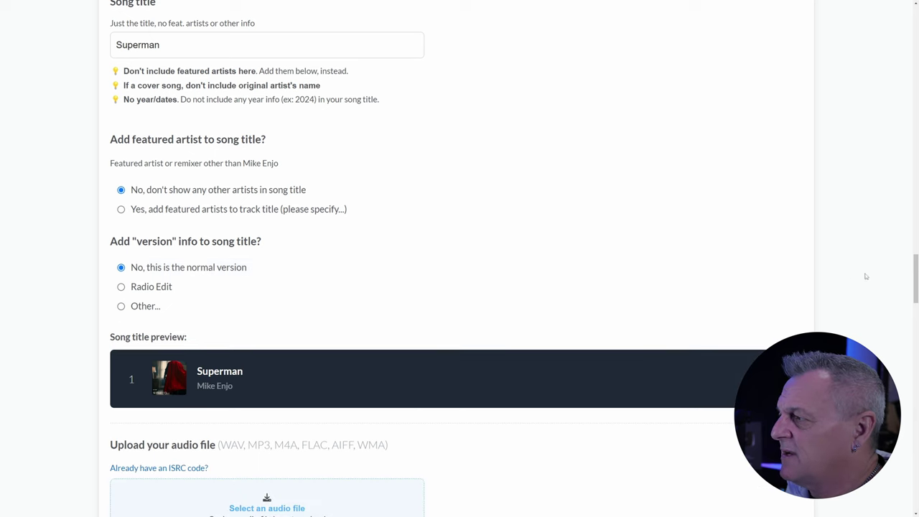
left_click_drag(916, 281, 916, 316)
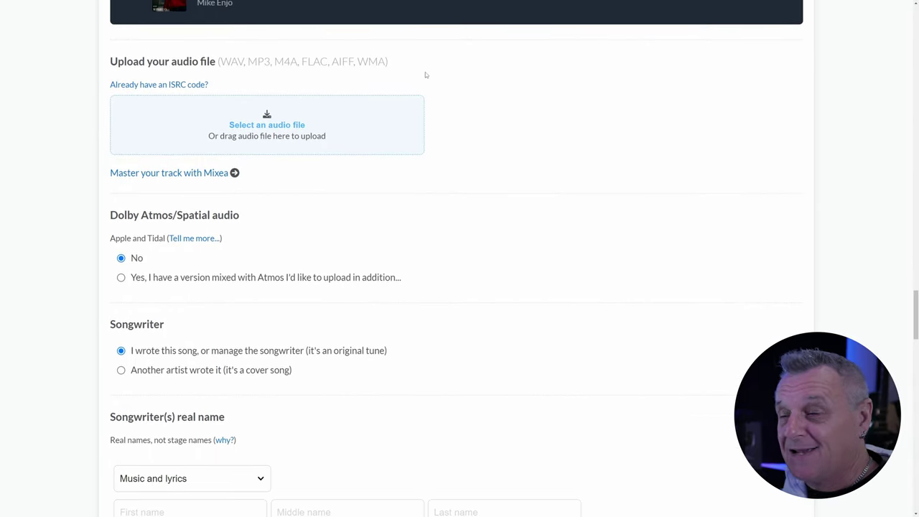
- Upload the Superman WAV file as Track 1's audio
left_click(280, 128)
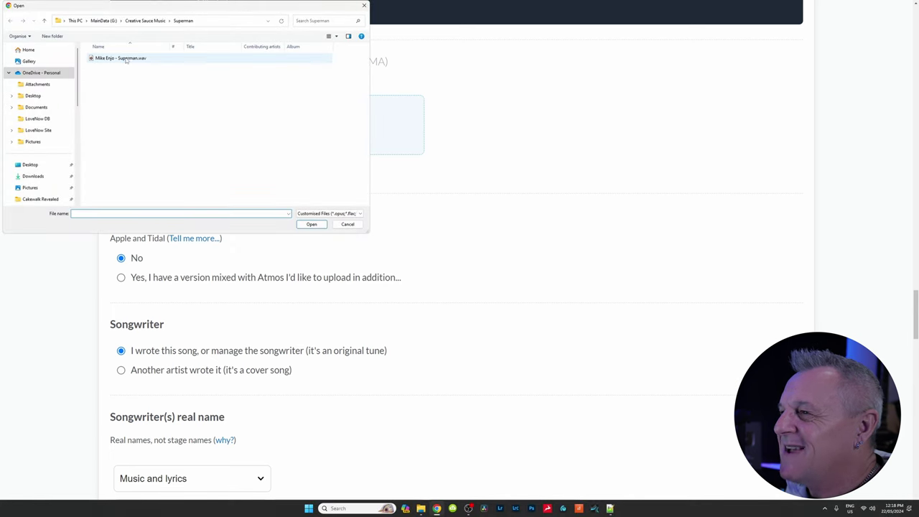
left_click(126, 58)
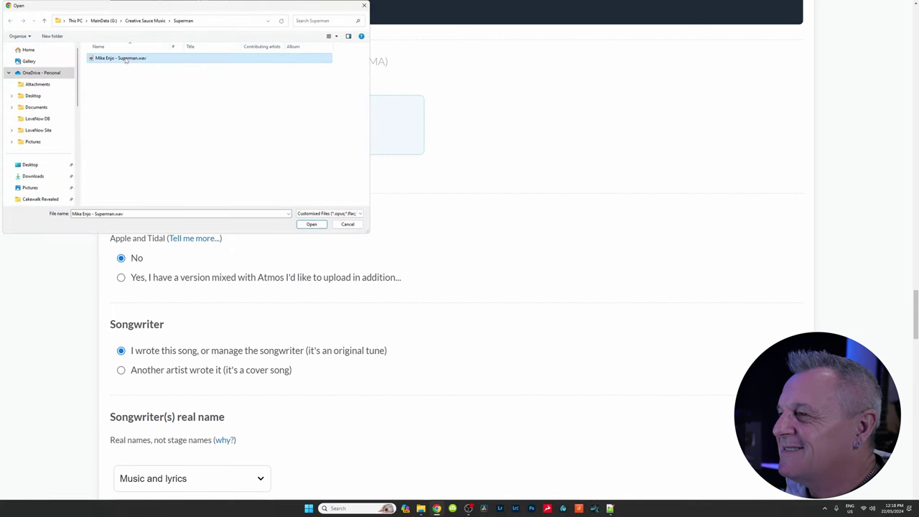
left_click(311, 224)
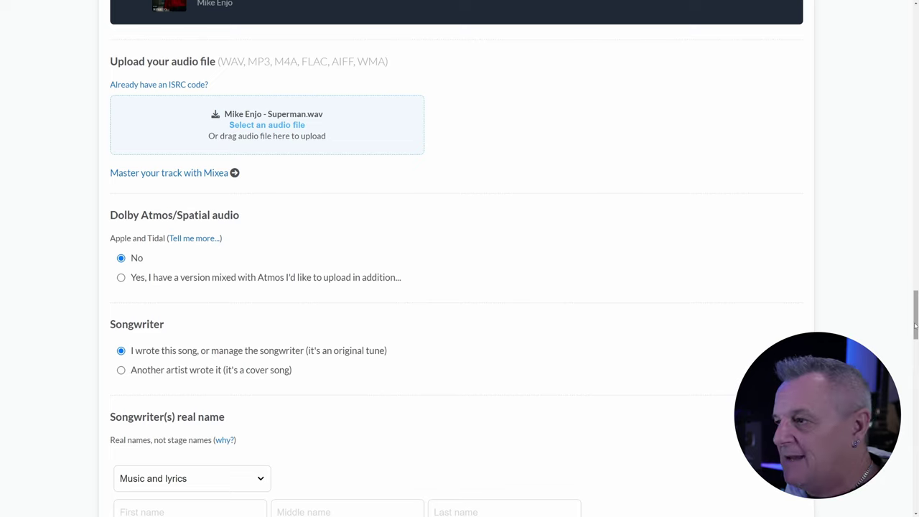
scroll(915, 327, "down", 3)
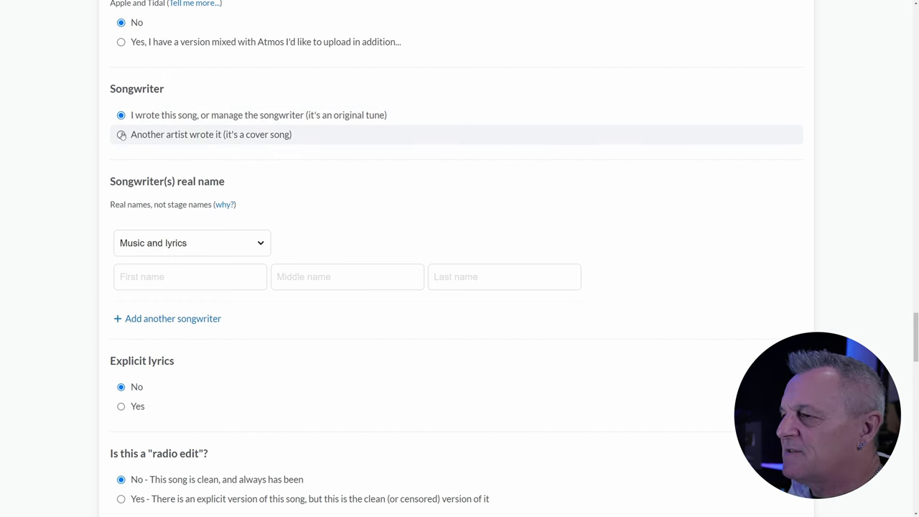
- Mark Track 1 as a cover by another artist and read the cover licensing notes
left_click(122, 135)
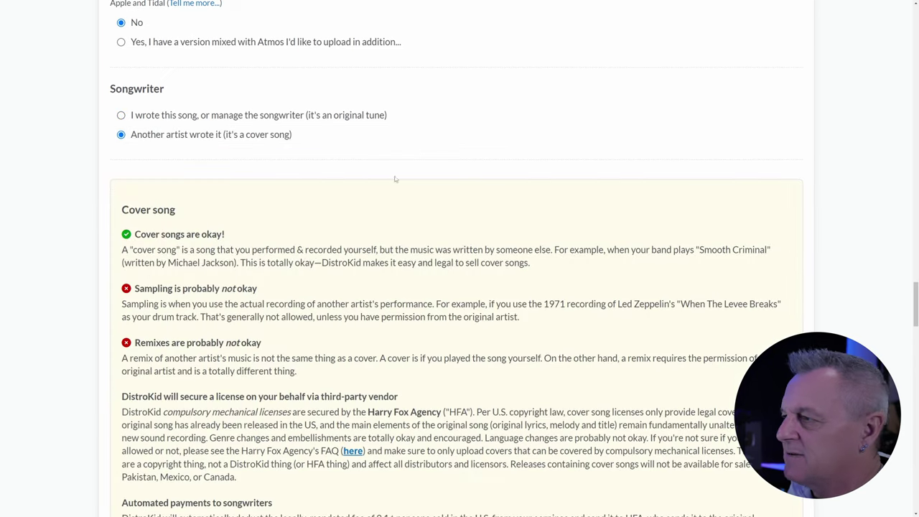
left_click_drag(915, 302, 915, 333)
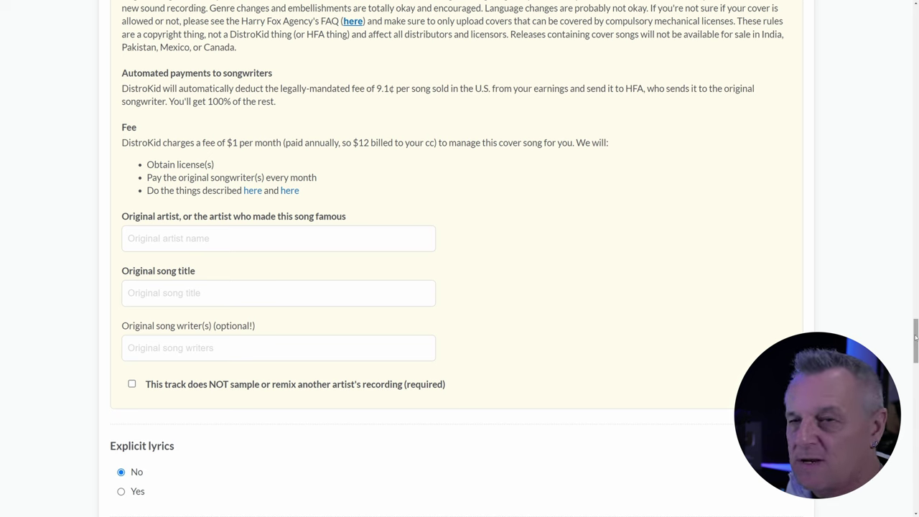
left_click_drag(916, 337, 917, 319)
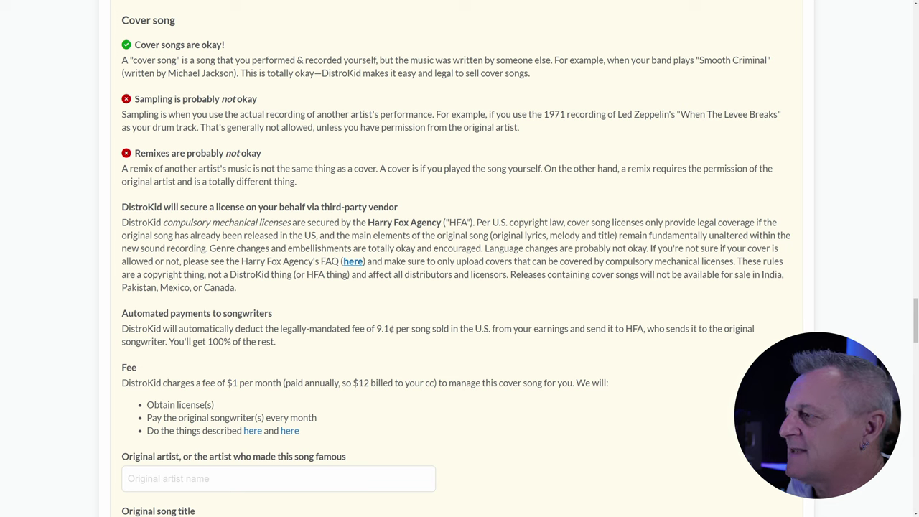
left_click_drag(916, 333, 911, 307)
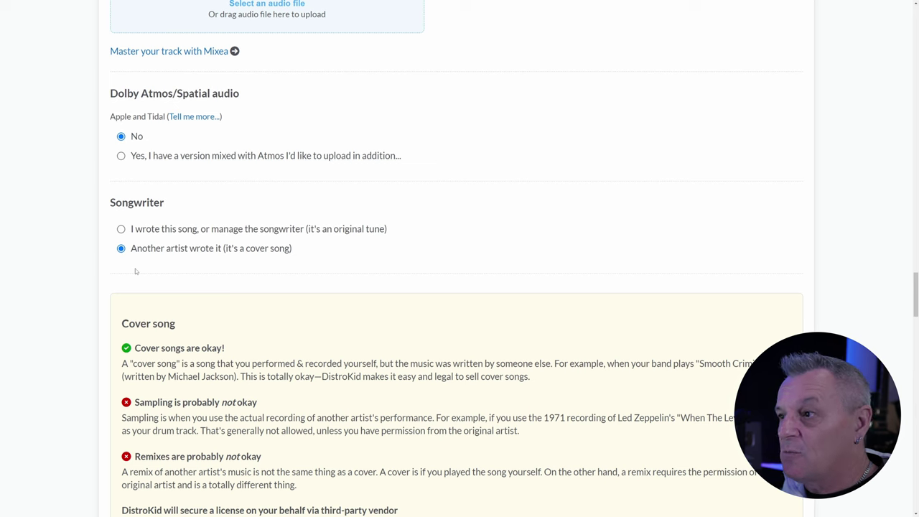
- Mark Track 1 as 'I wrote this song' with the songwriter's autofilled name for Music and lyrics
left_click(121, 229)
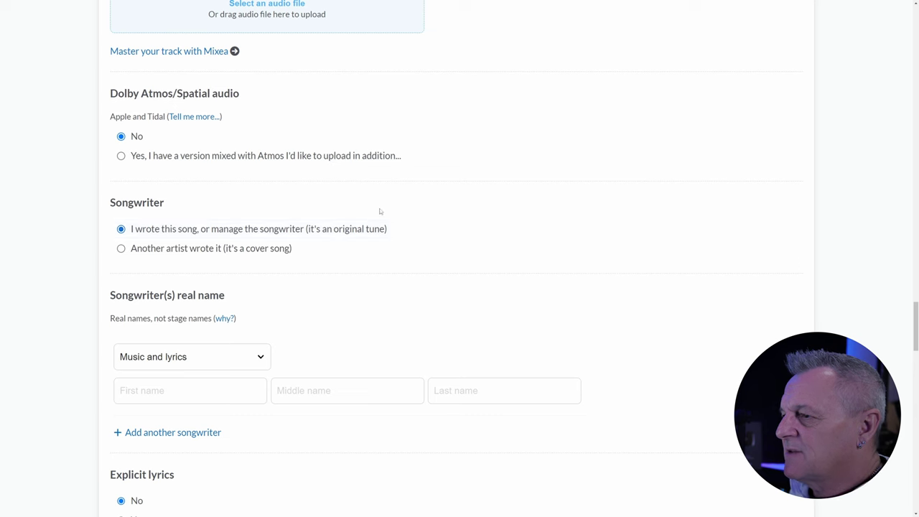
scroll(730, 285, "down", 2)
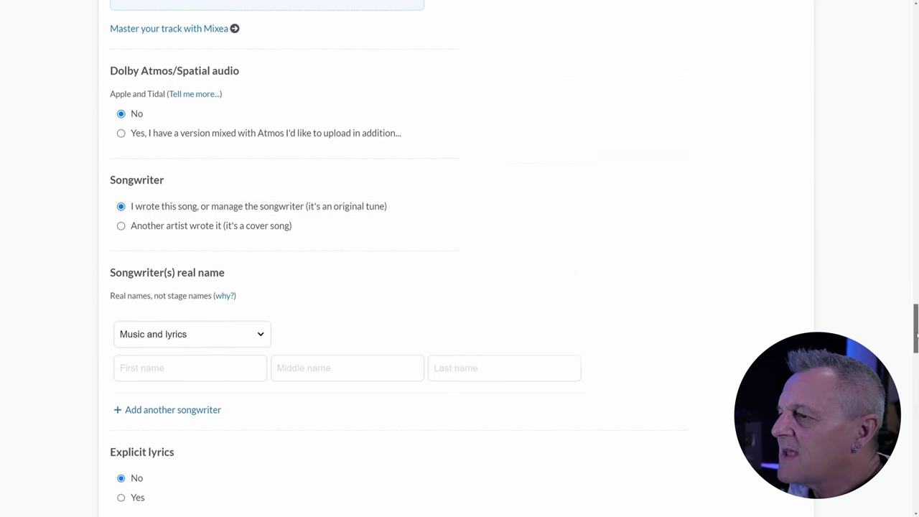
scroll(459, 259, "down", 1)
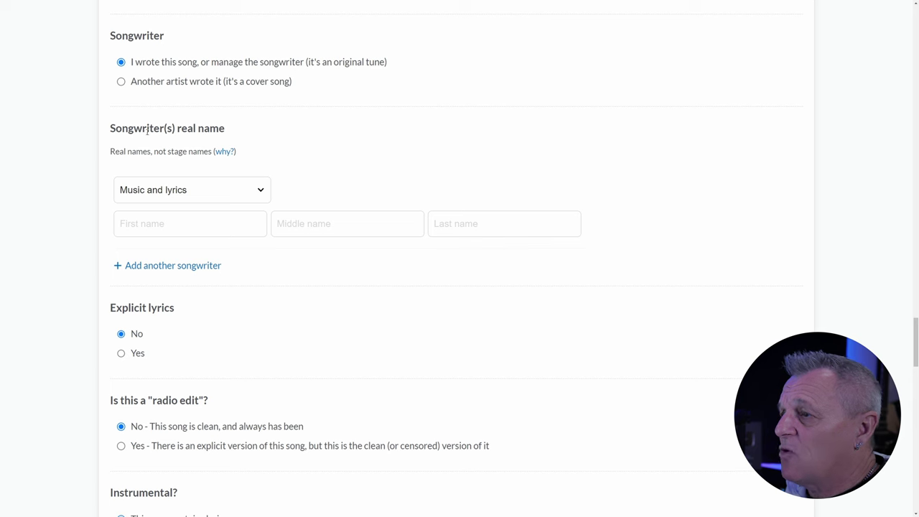
left_click(166, 190)
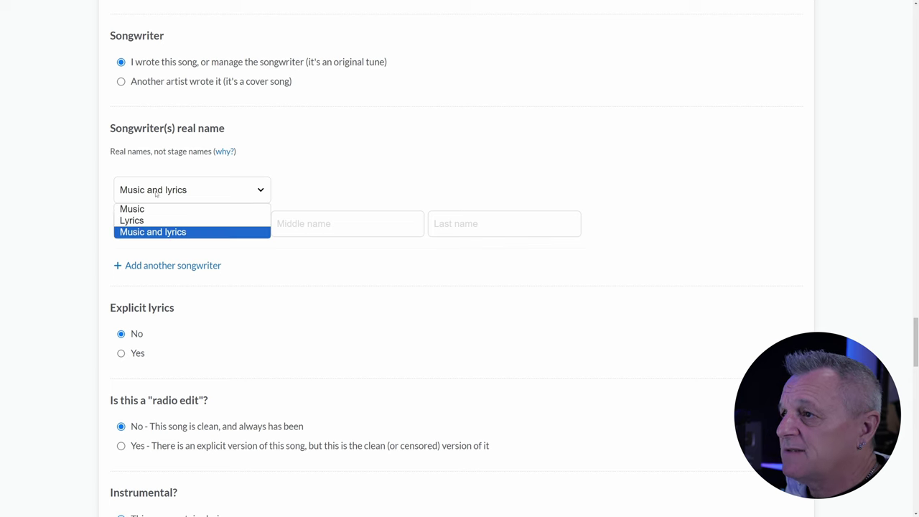
left_click(137, 232)
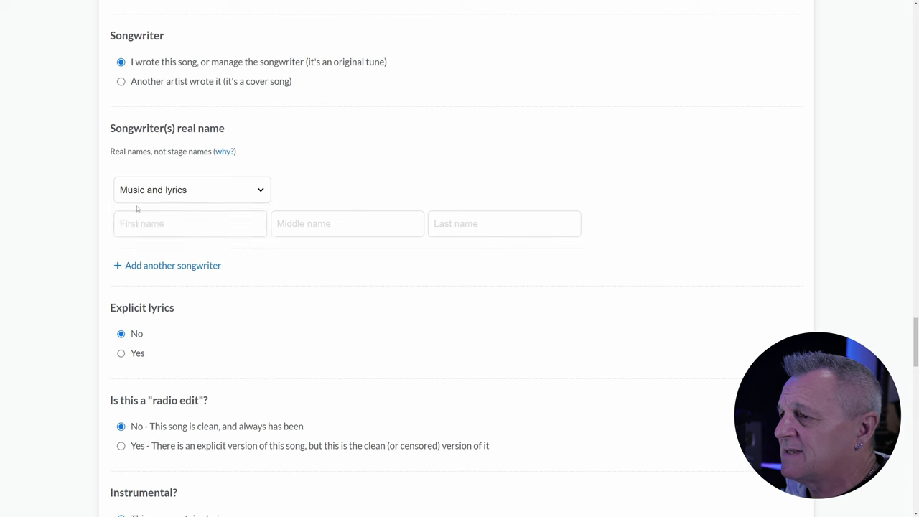
left_click(137, 224)
left_click(180, 250)
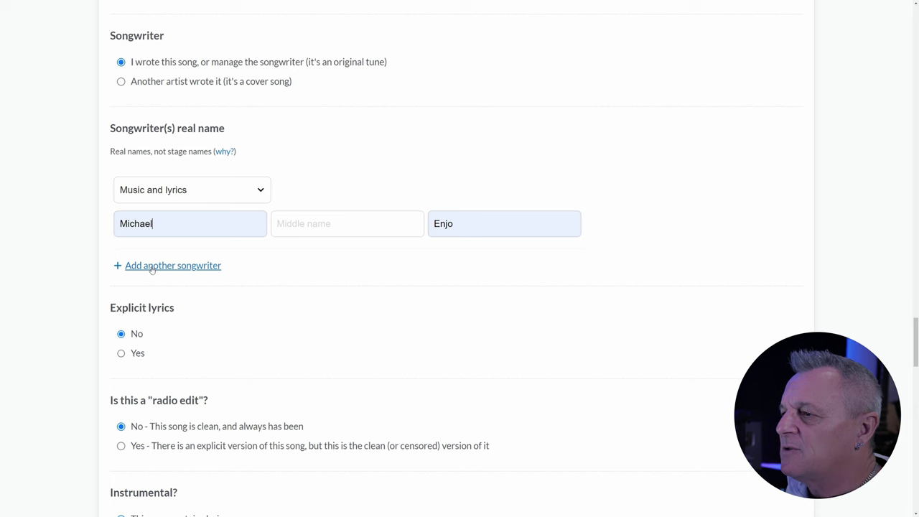
- Add a second songwriter row, then remove it, leaving one songwriter
left_click(153, 267)
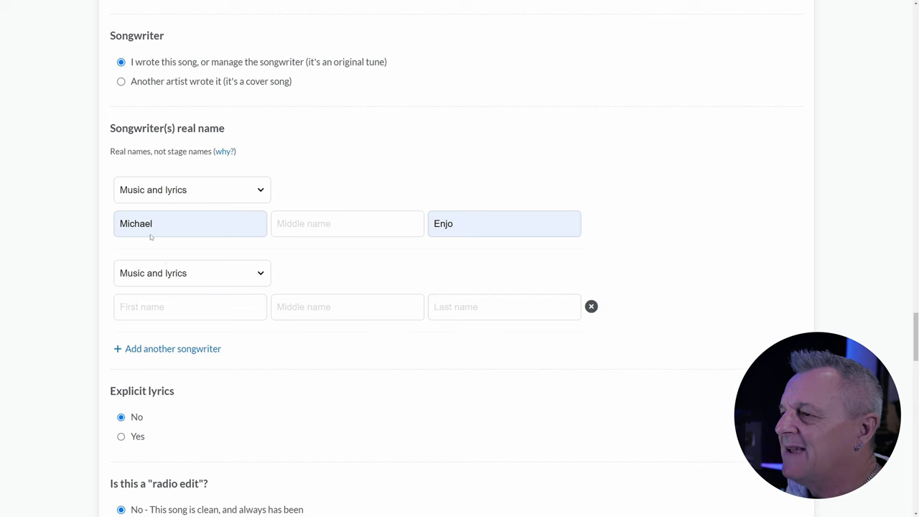
left_click(215, 277)
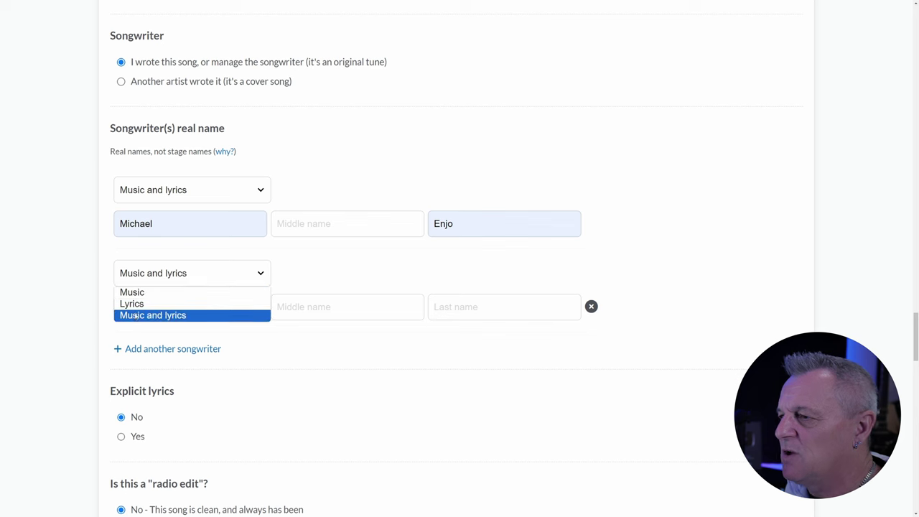
left_click(436, 339)
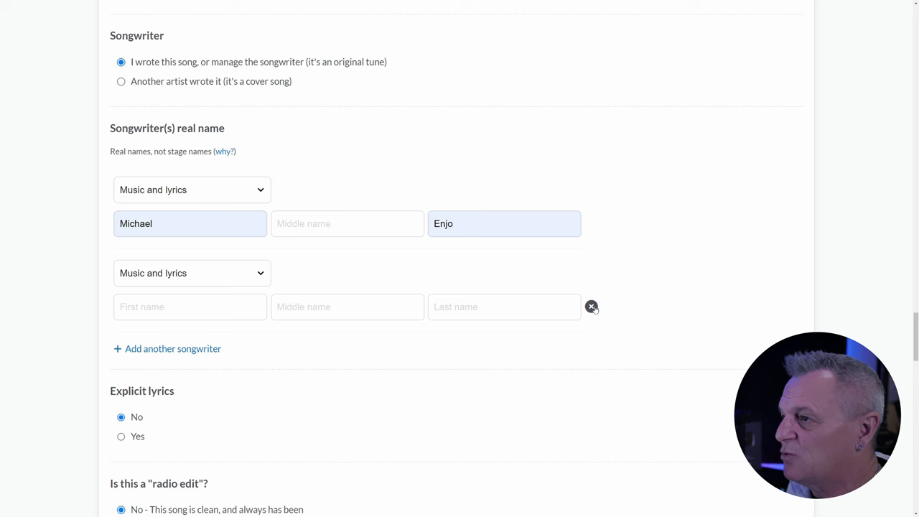
left_click(592, 307)
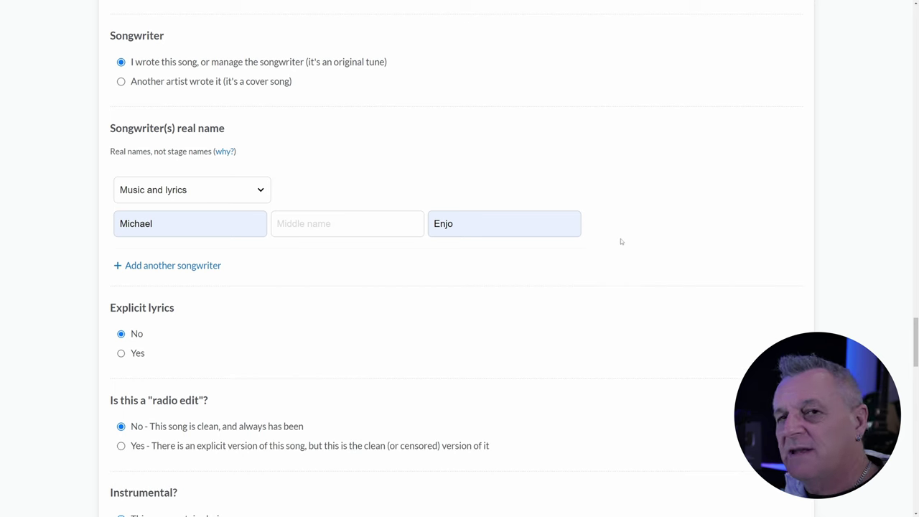
- Answer 'Yes' to Explicit lyrics for Track 1 and review the rest of the form
scroll(641, 196, "down", 3)
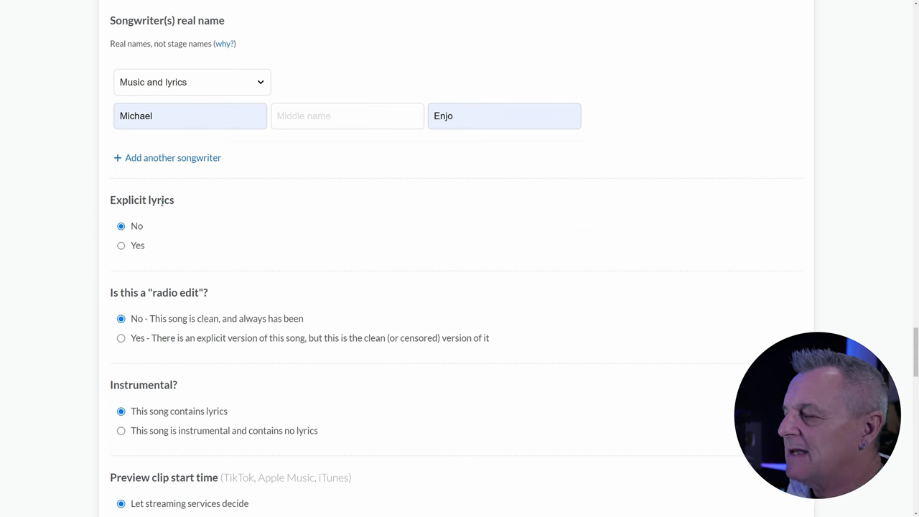
left_click(121, 246)
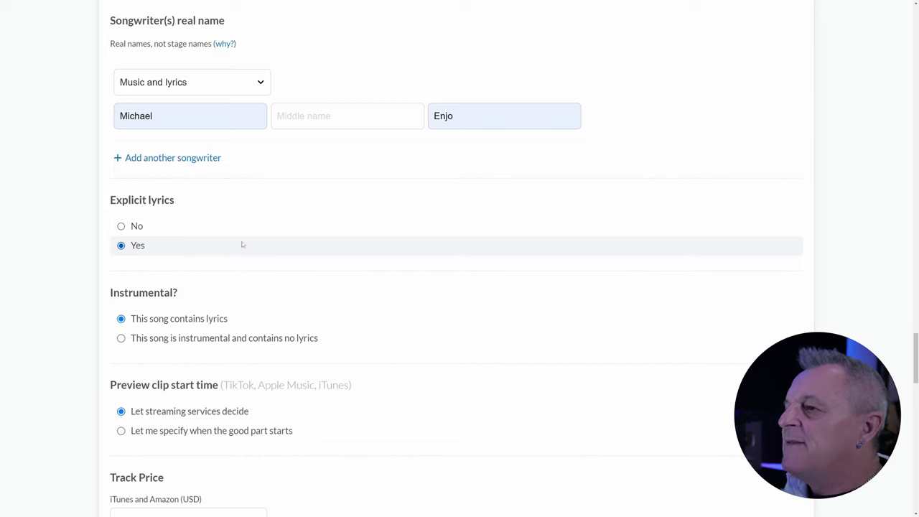
scroll(315, 251, "down", 1)
scroll(315, 251, "down", 1)
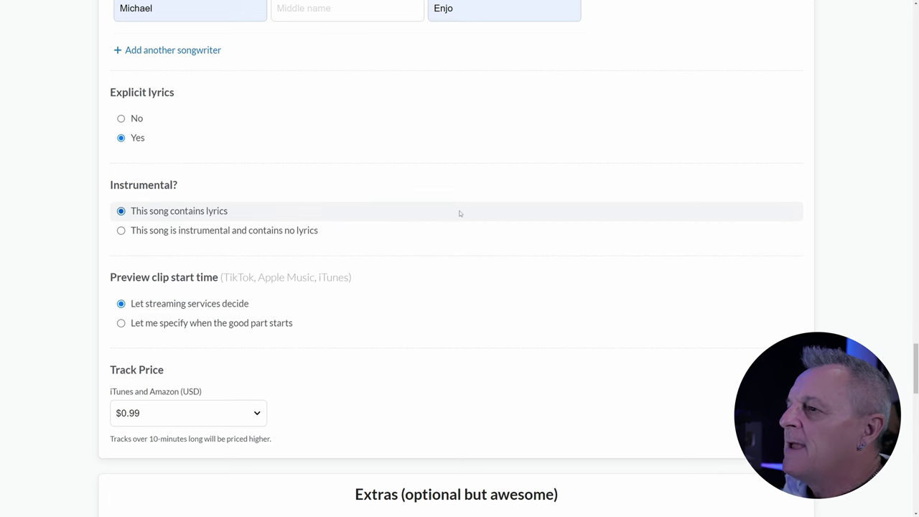
scroll(459, 211, "down", 3)
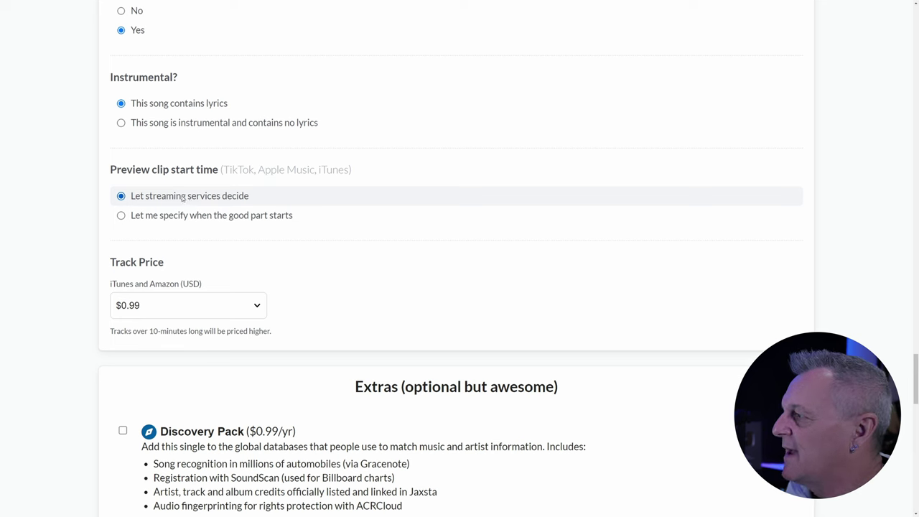
- Choose 'Let me specify when the good part starts' and set the preview start to 00:46
left_click(122, 216)
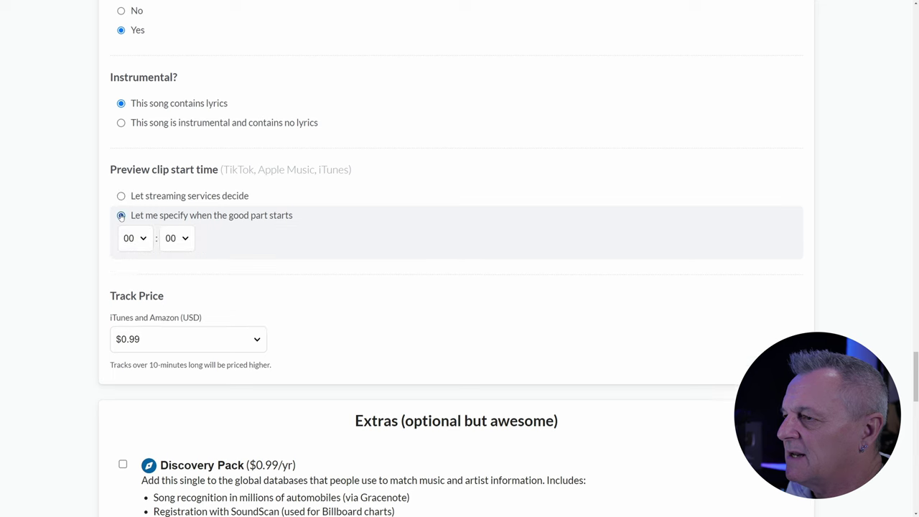
left_click(184, 242)
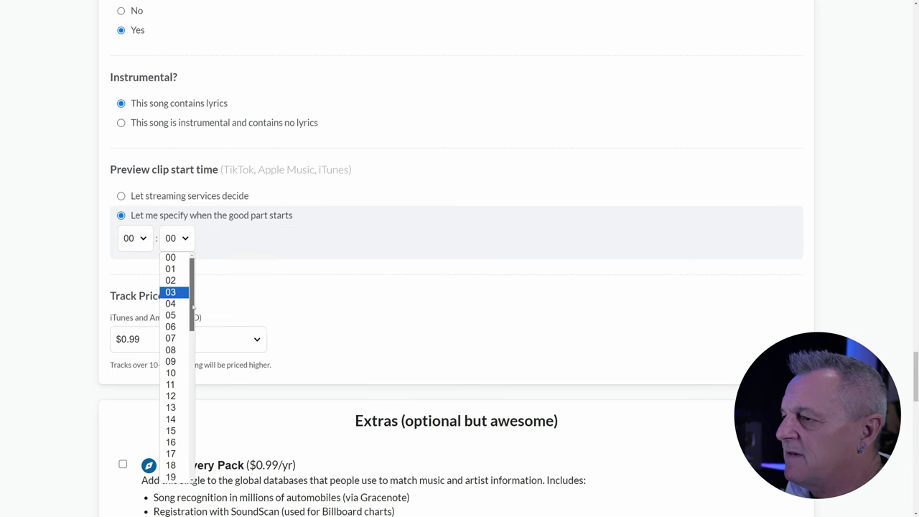
left_click_drag(193, 306, 192, 433)
left_click(178, 421)
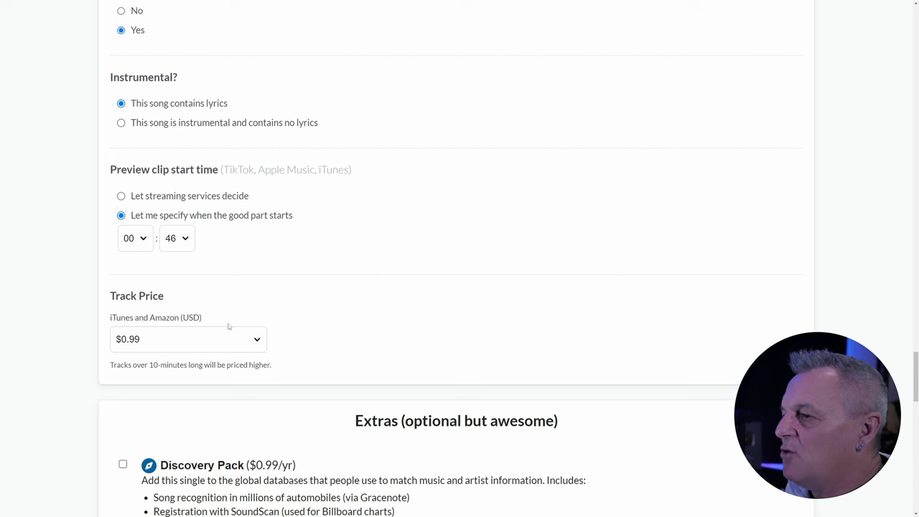
scroll(459, 288, "down", 2)
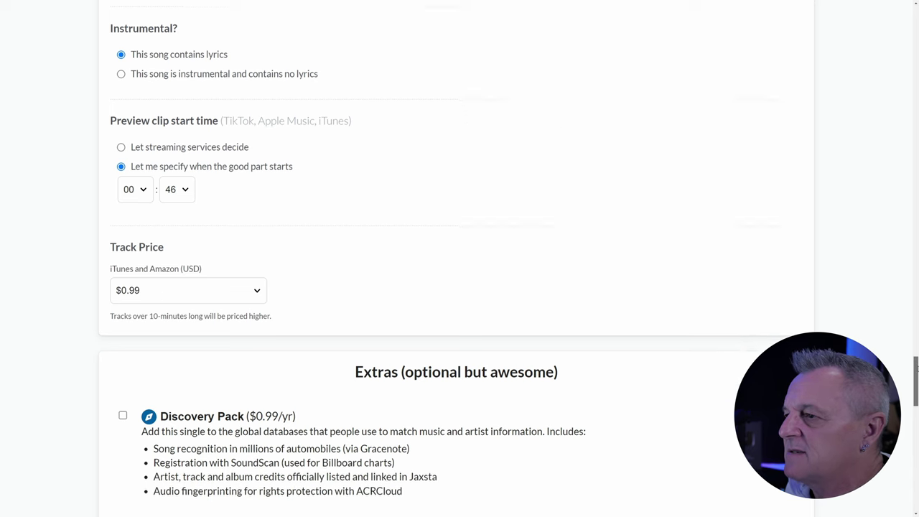
scroll(457, 255, "down", 1)
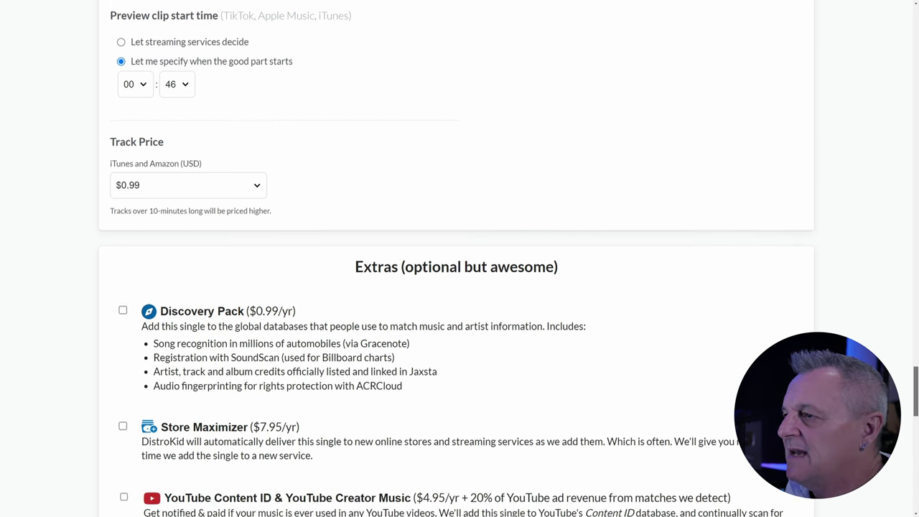
scroll(457, 259, "down", 4)
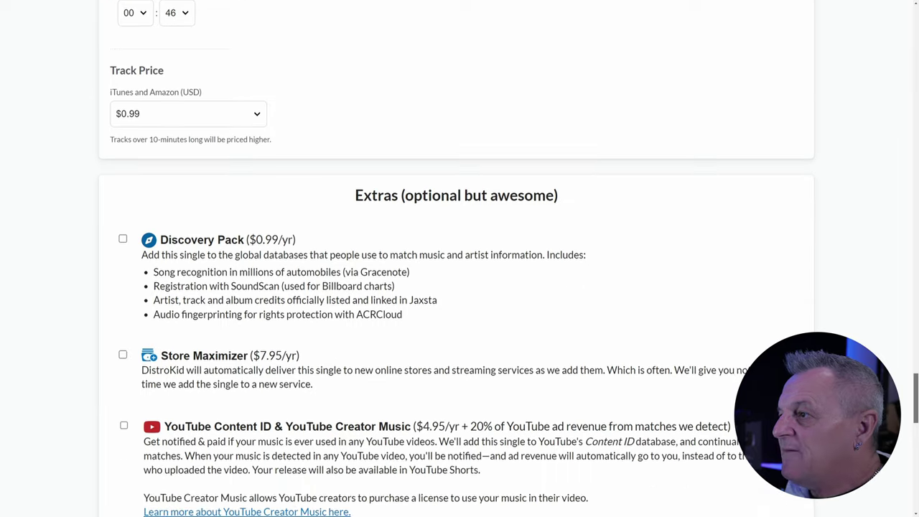
scroll(457, 259, "down", 1)
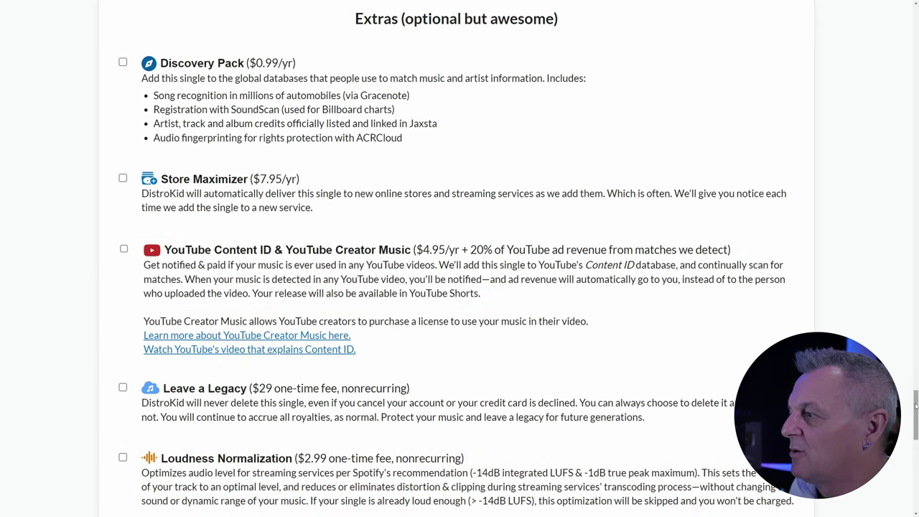
left_click_drag(916, 406, 915, 449)
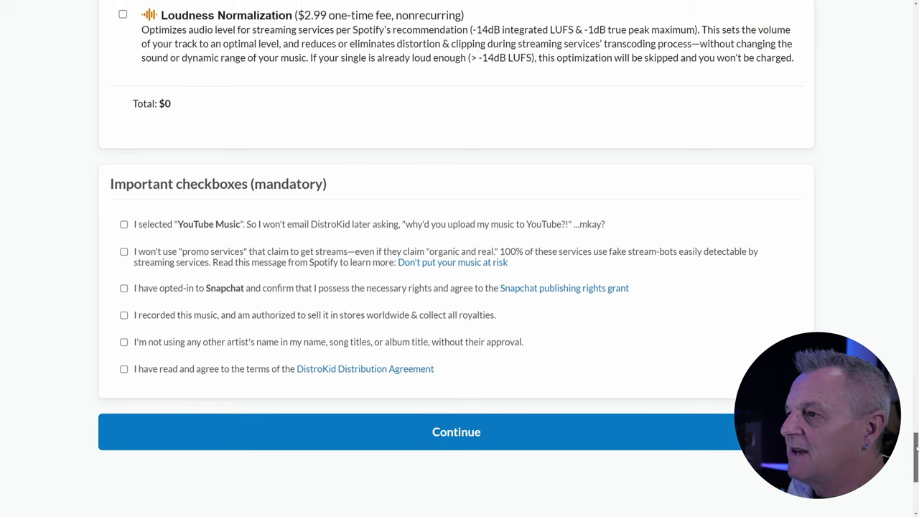
- Tick all six mandatory checkboxes, from YouTube Music through the Distribution Agreement
left_click(124, 224)
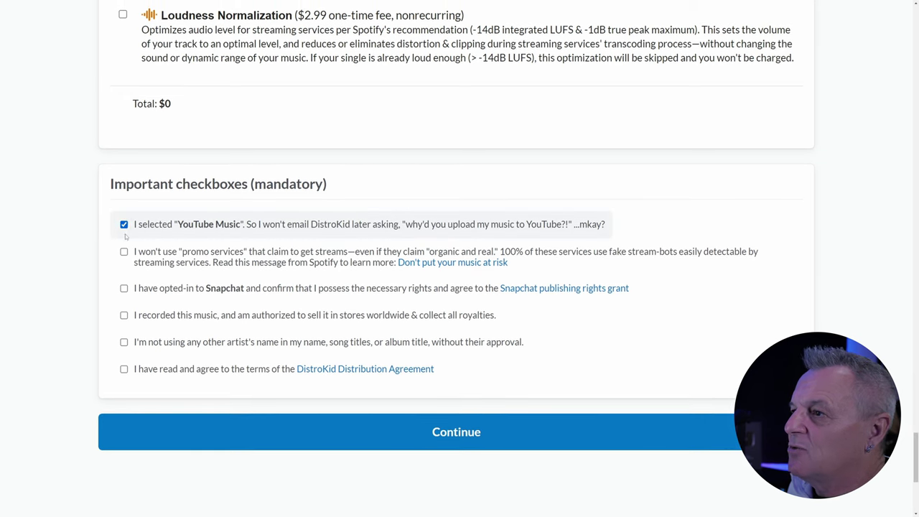
left_click(124, 252)
left_click(123, 288)
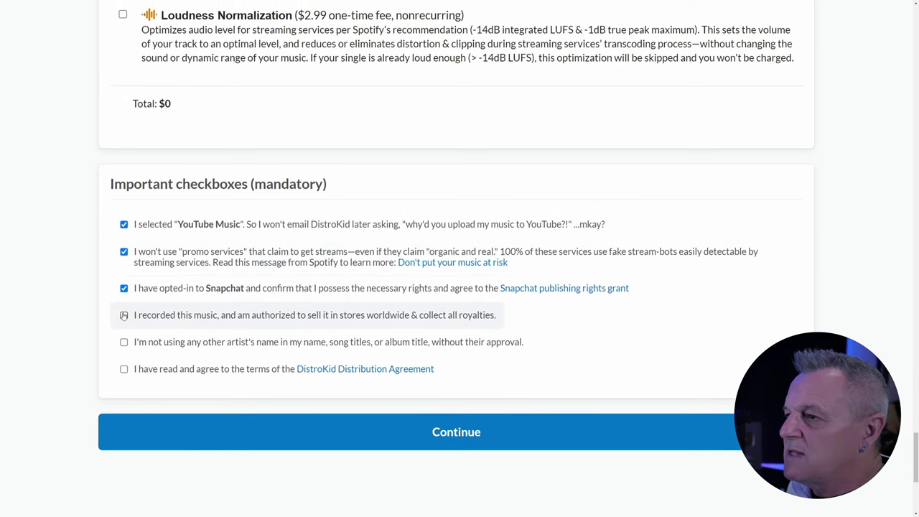
left_click(124, 316)
left_click(123, 342)
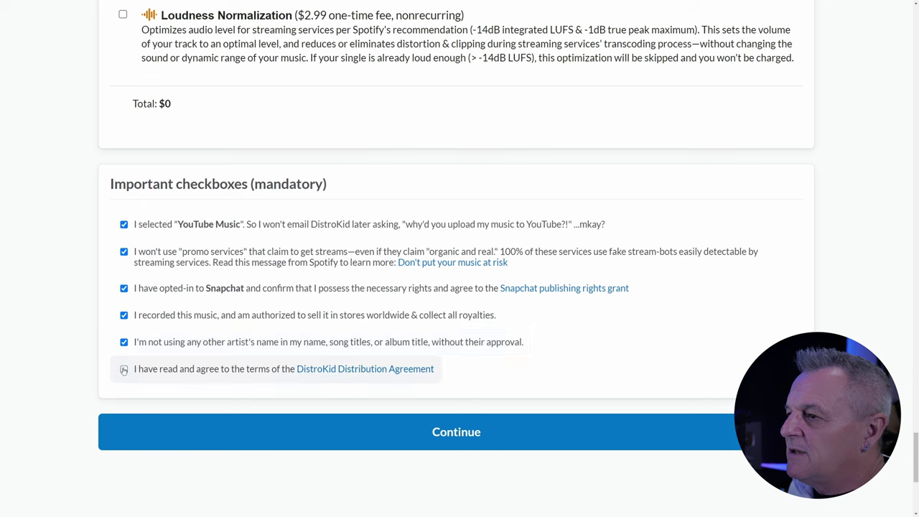
left_click(123, 369)
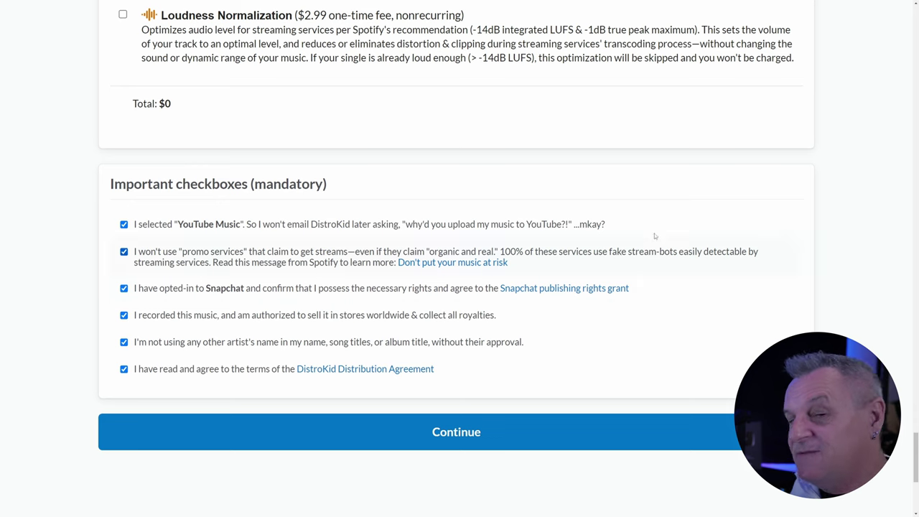
- Continue to upload the Superman artwork and Track 1 and reach the Done page
left_click(463, 432)
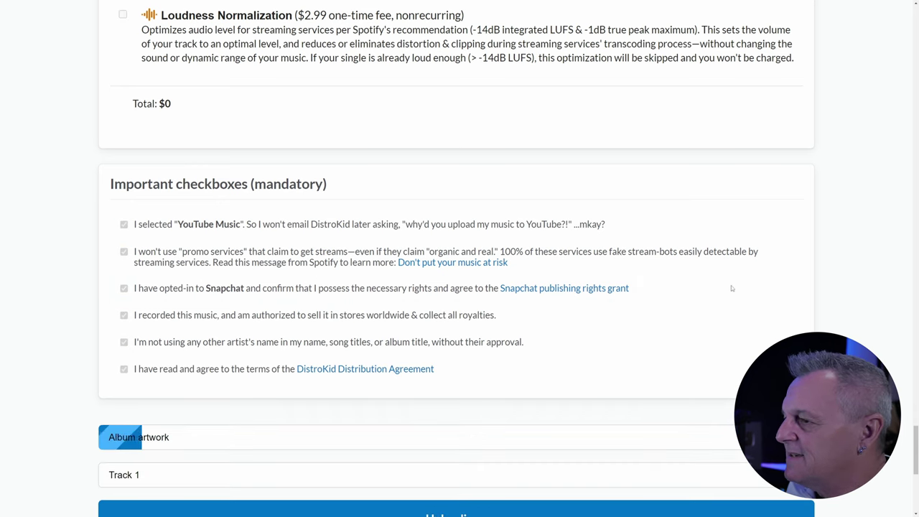
scroll(872, 266, "down", 1)
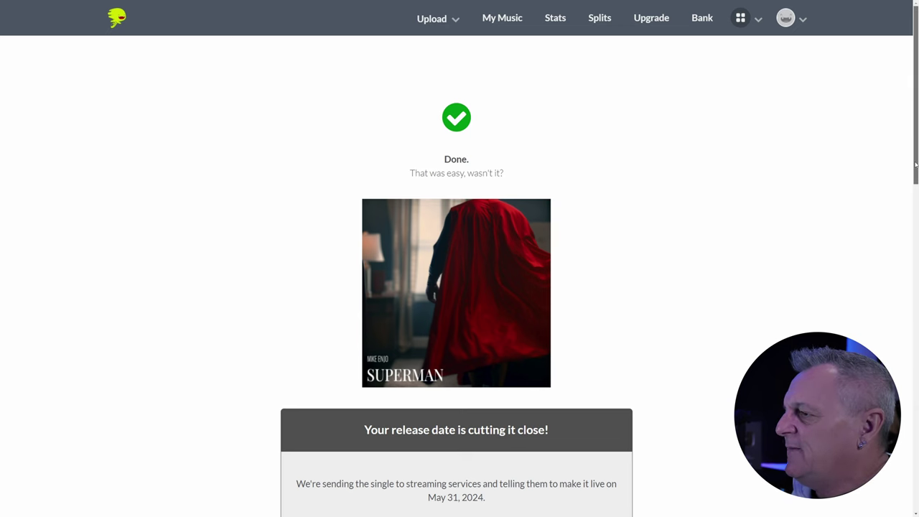
- Go to 'What's next?' and choose 'Add your lyrics' for Superman
left_click_drag(916, 175, 907, 389)
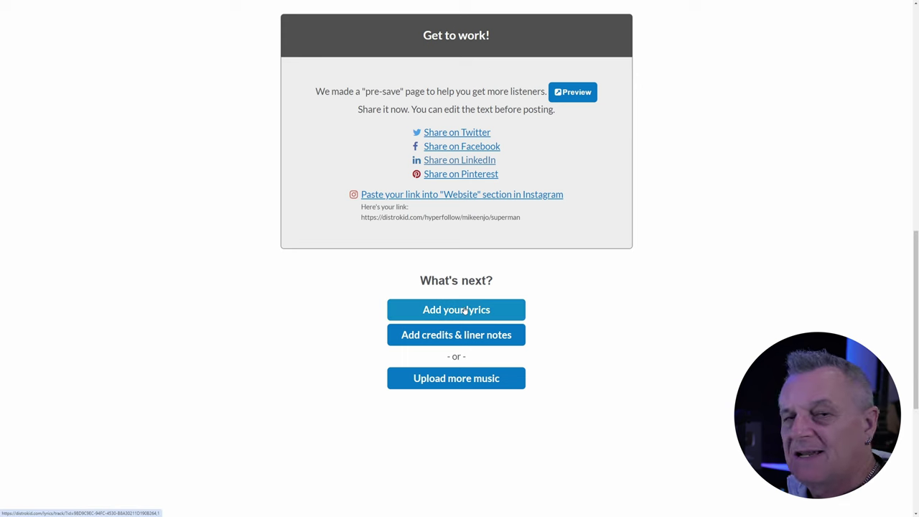
left_click(466, 309)
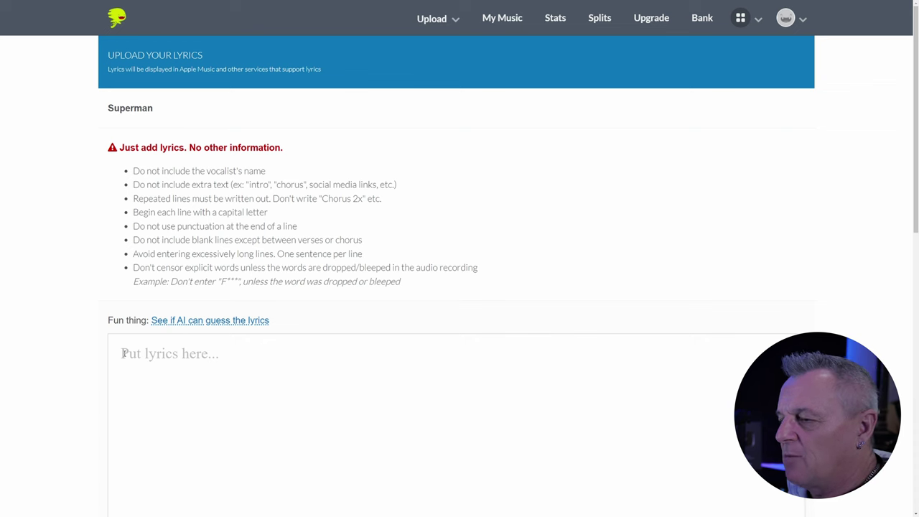
- Paste the full Superman lyrics into the lyrics box and review them
key("ctrl+v")
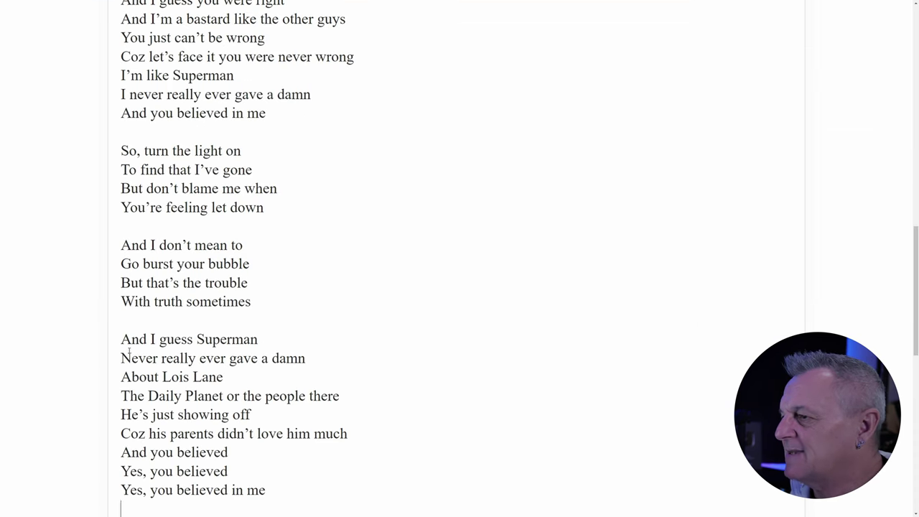
scroll(370, 248, "up", 3)
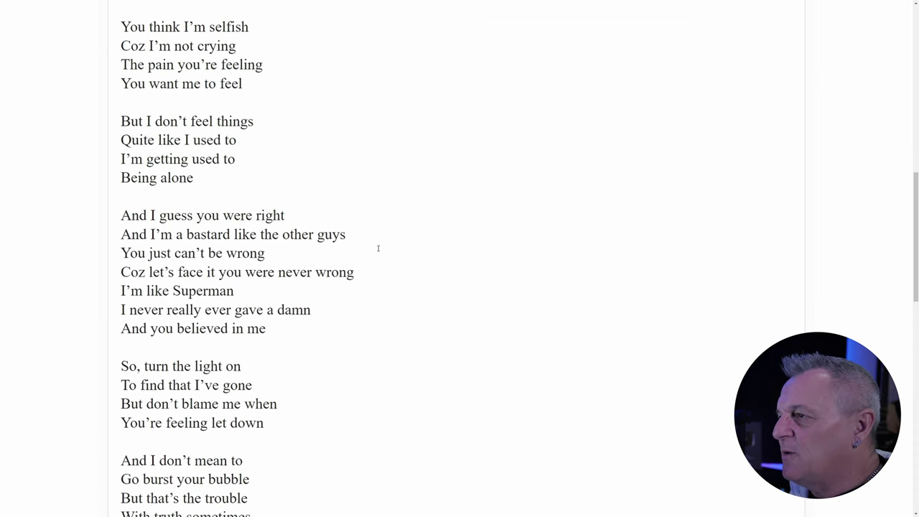
scroll(379, 249, "up", 7)
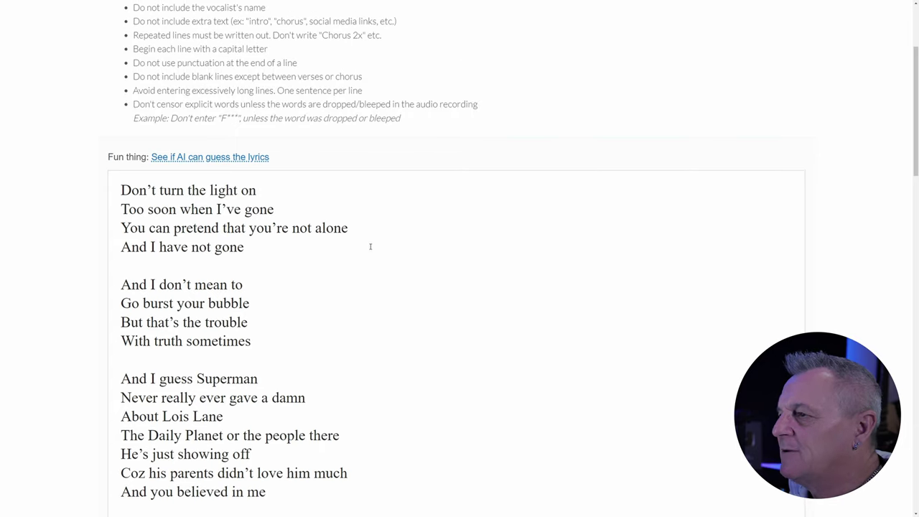
scroll(338, 215, "up", 1)
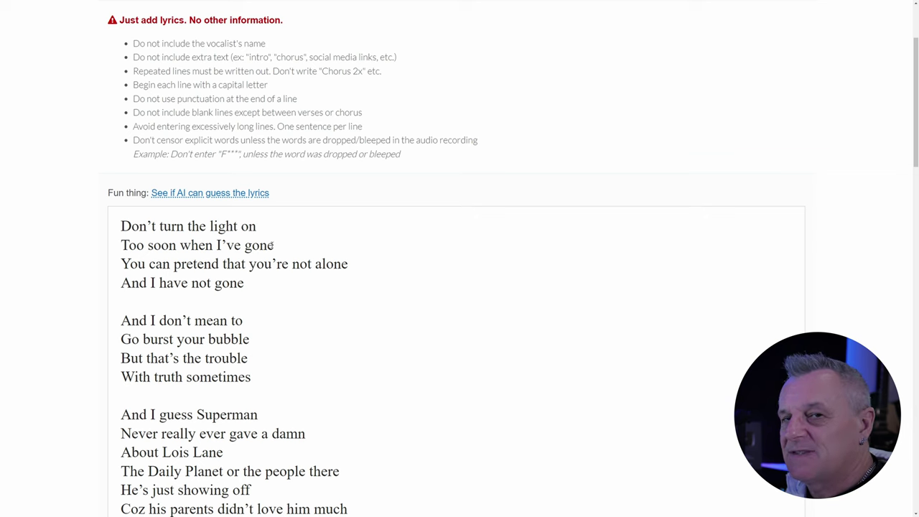
scroll(273, 244, "down", 1)
scroll(272, 240, "up", 1)
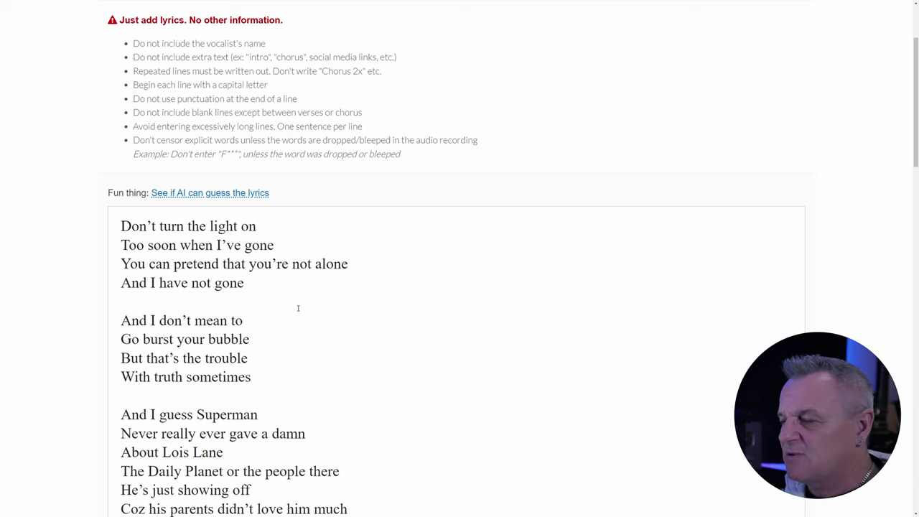
scroll(319, 300, "down", 5)
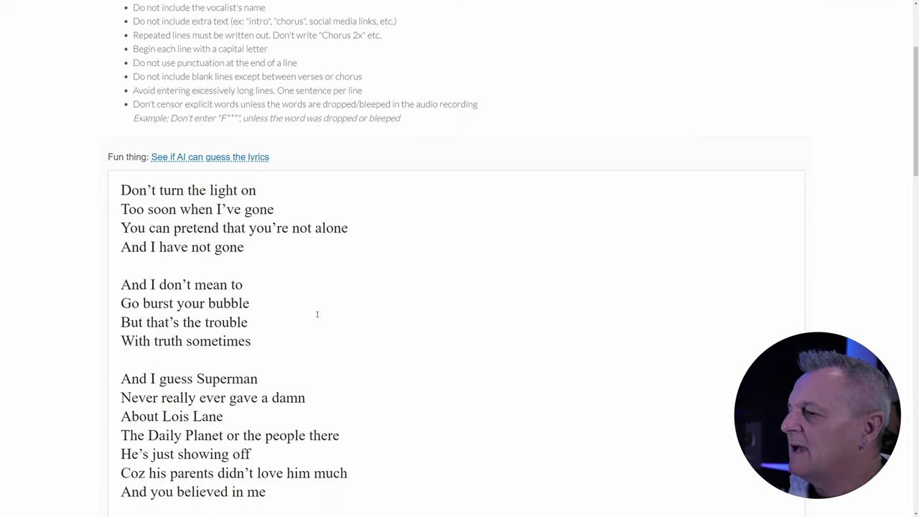
scroll(329, 295, "down", 1)
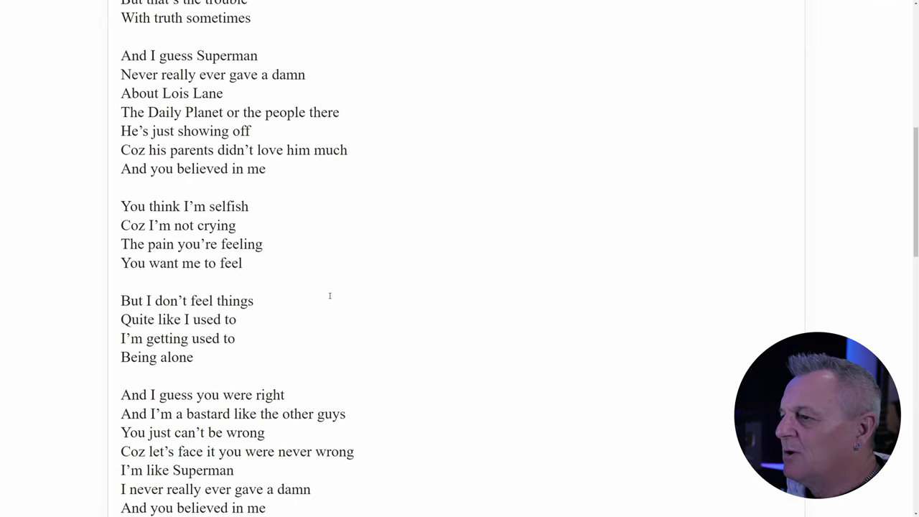
scroll(328, 289, "up", 1)
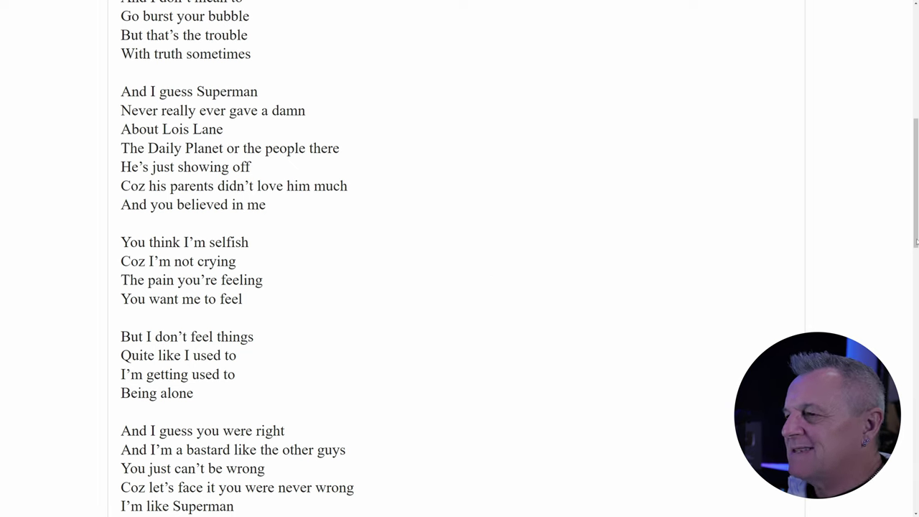
- Select the free Basic plan, accept the Lyric Agreement, and save the lyrics
left_click_drag(916, 242, 915, 417)
scroll(460, 259, "down", 2)
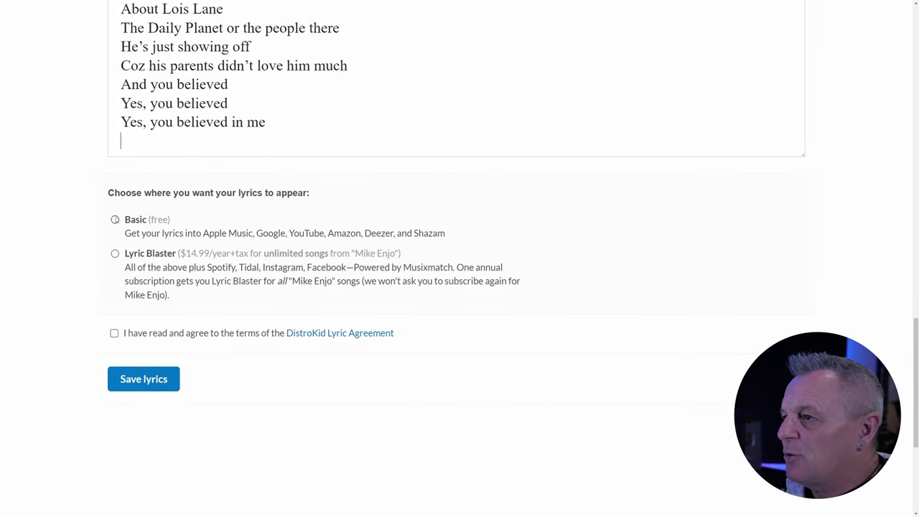
left_click(115, 220)
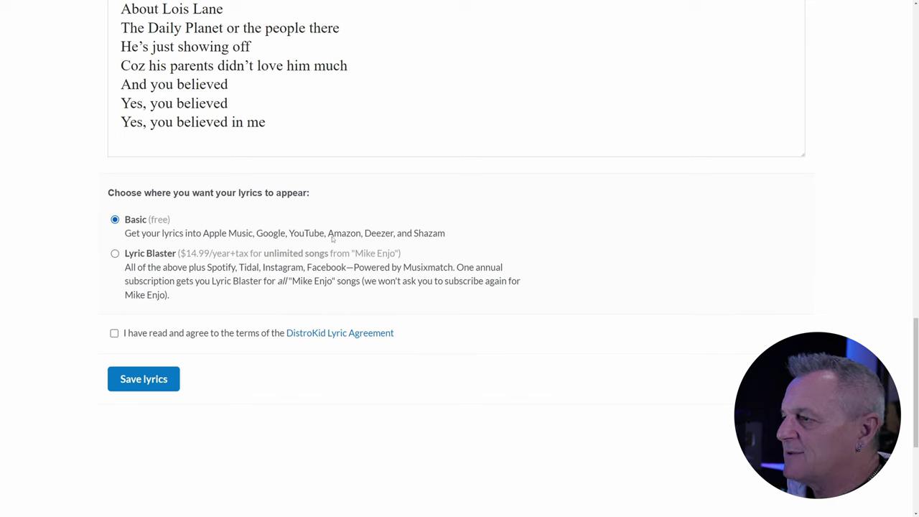
left_click(115, 333)
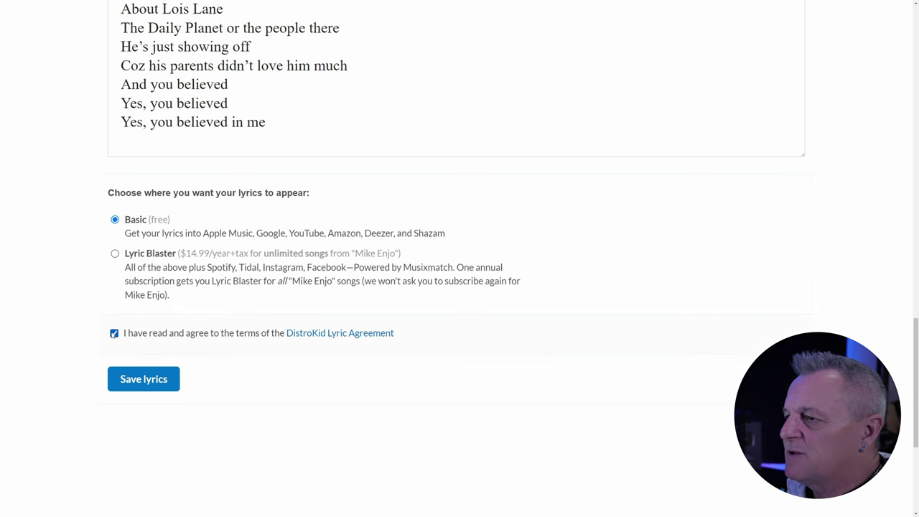
left_click(148, 382)
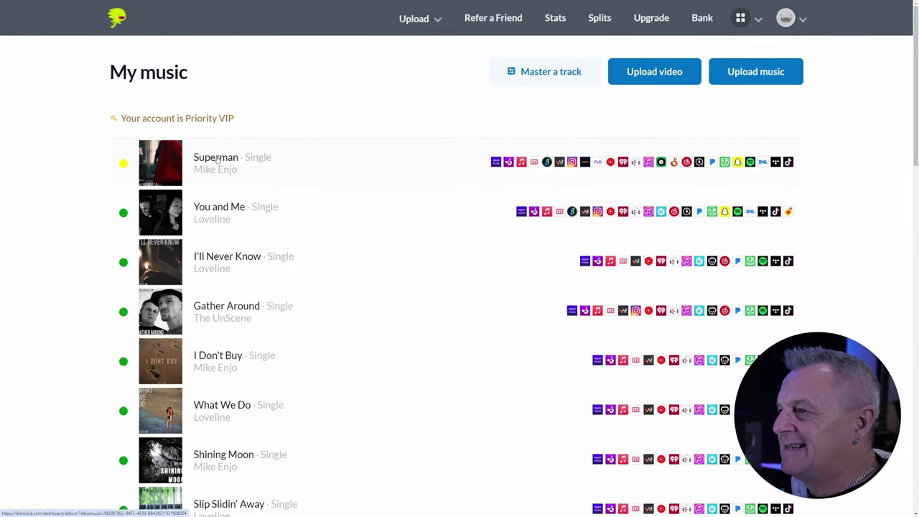
- Open Superman from My Music and view its SONGS and SPLITS sections
left_click(218, 159)
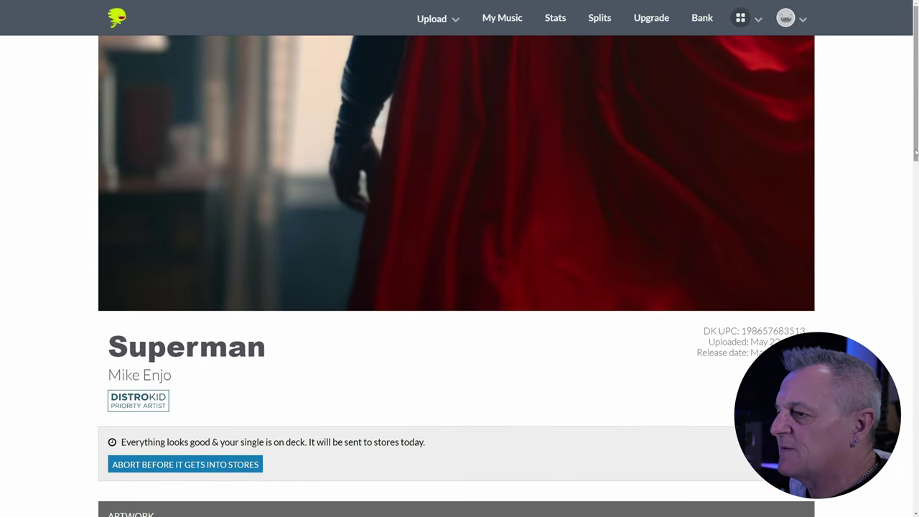
scroll(914, 165, "down", 2)
left_click_drag(914, 178, 895, 283)
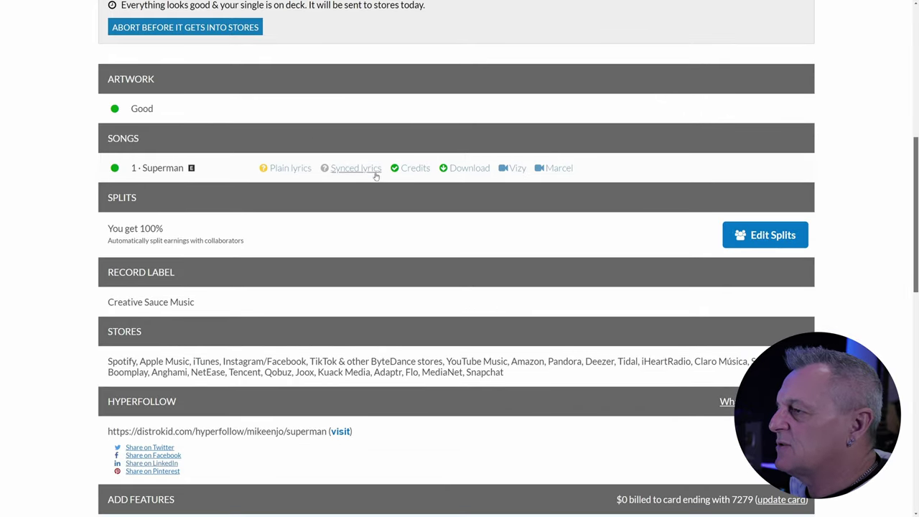
- Open Superman's Song Credits and save an Engineer > Mixing engineer credit with the engineer's name
left_click(416, 169)
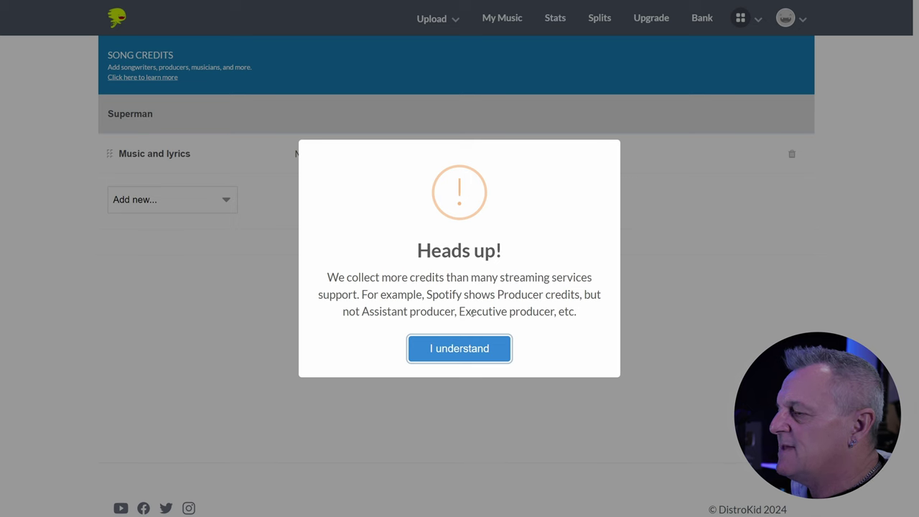
left_click(457, 350)
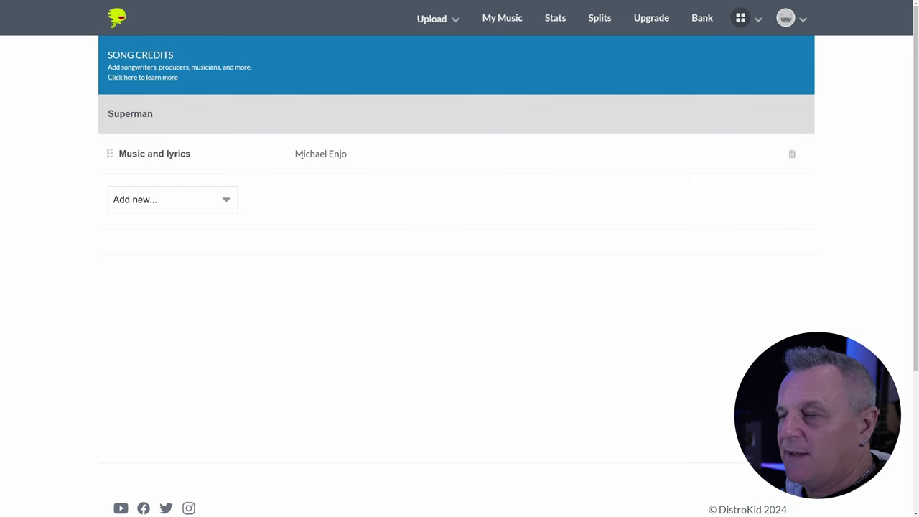
left_click(165, 202)
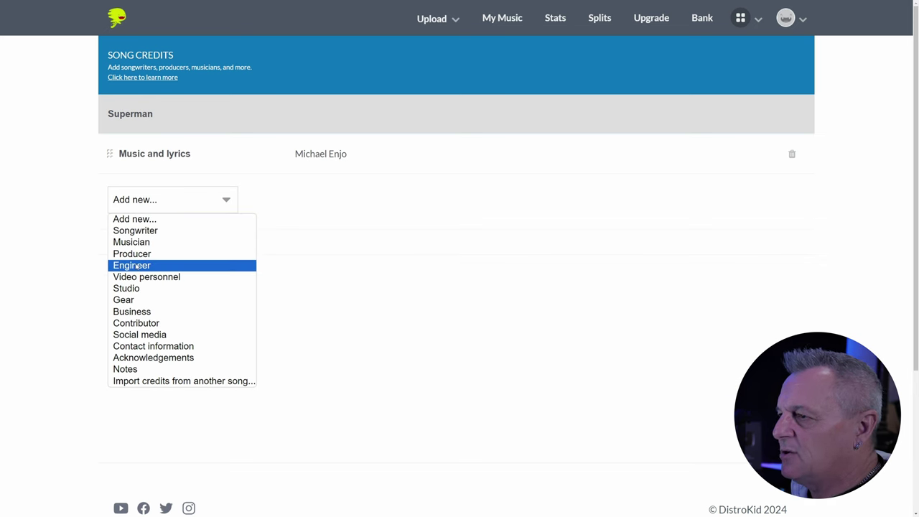
left_click(136, 266)
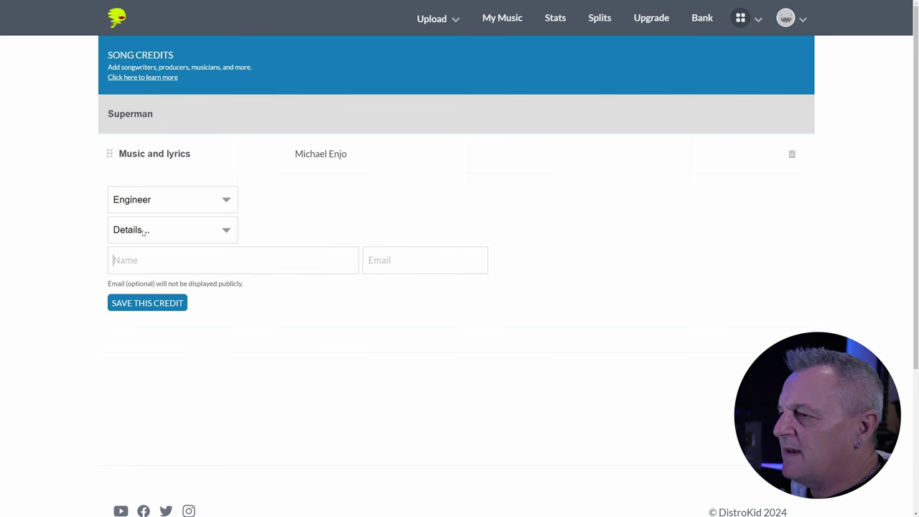
left_click(144, 231)
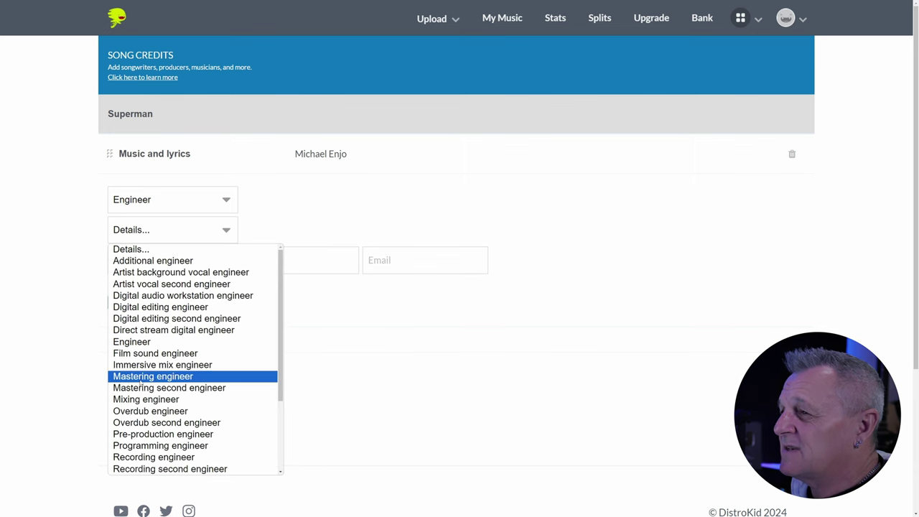
left_click(140, 400)
left_click(142, 260)
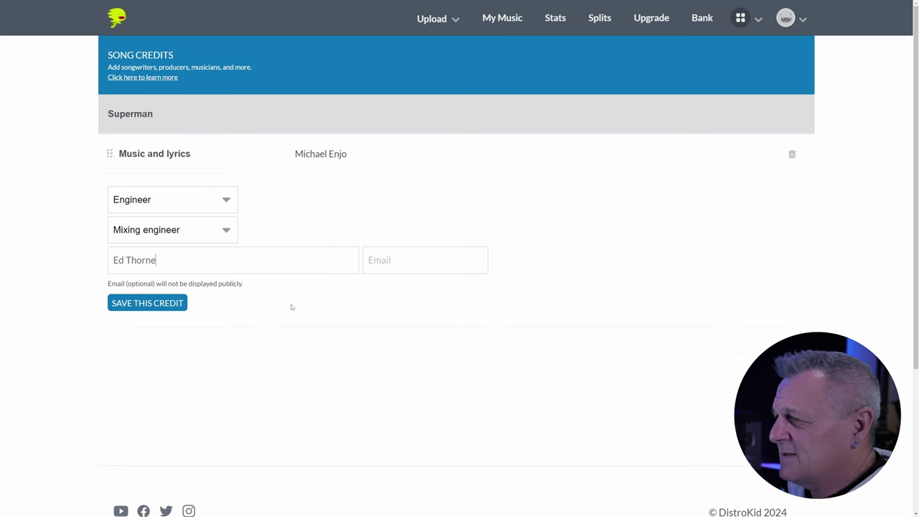
left_click(175, 306)
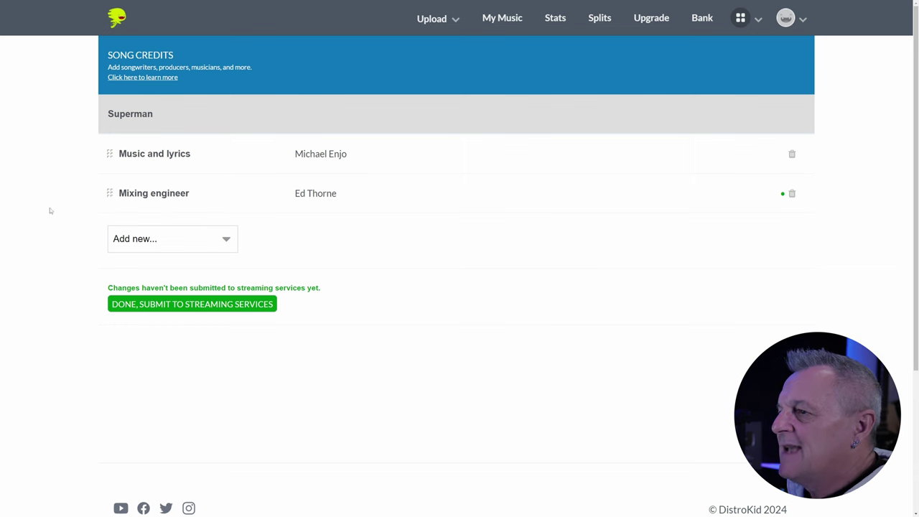
- Add a Mastering engineer credit with the engineer's name, then submit credits to streaming services
left_click(144, 240)
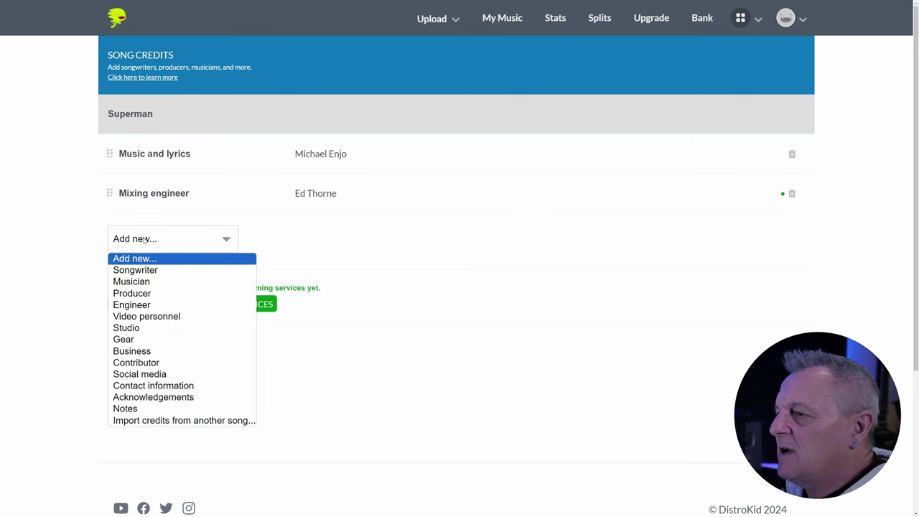
left_click(143, 304)
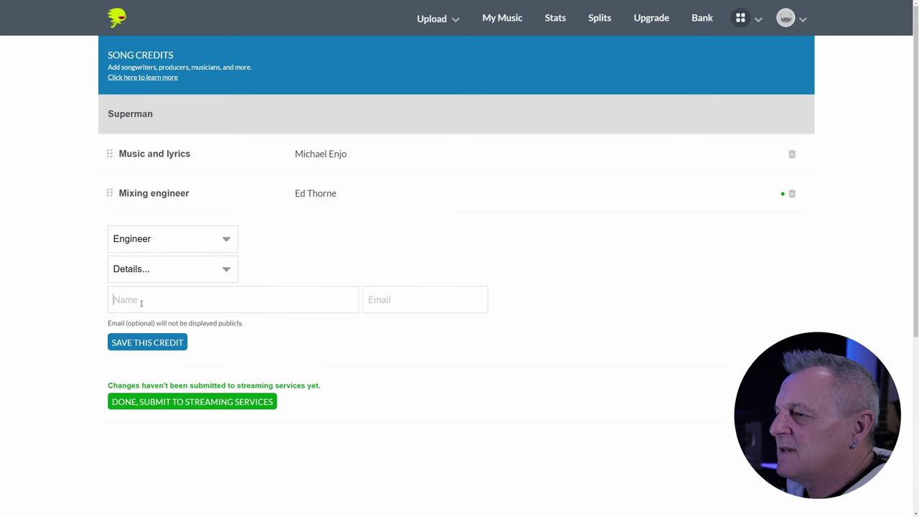
left_click(142, 269)
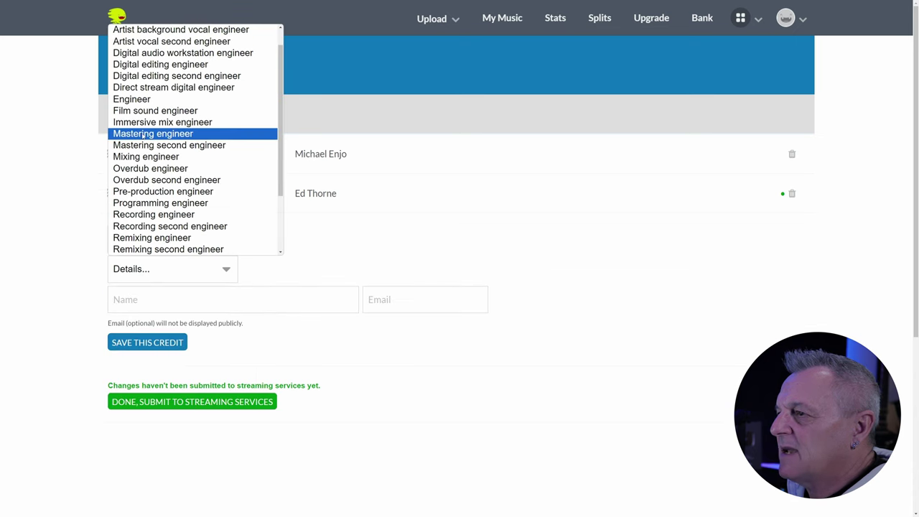
left_click(143, 135)
left_click(130, 300)
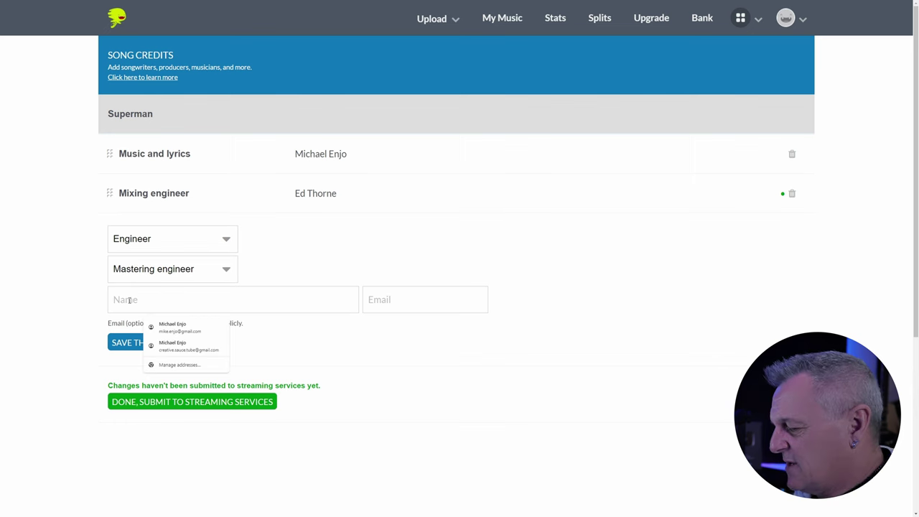
type("Streaky")
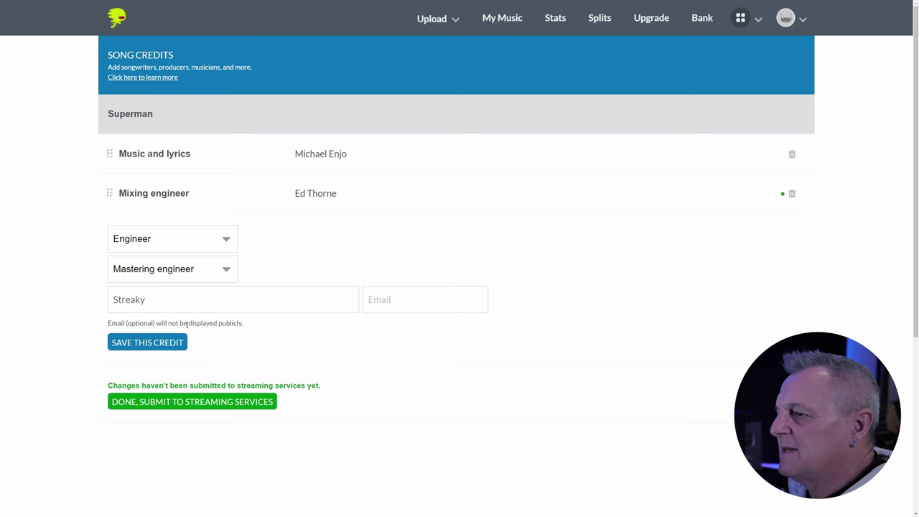
left_click(170, 344)
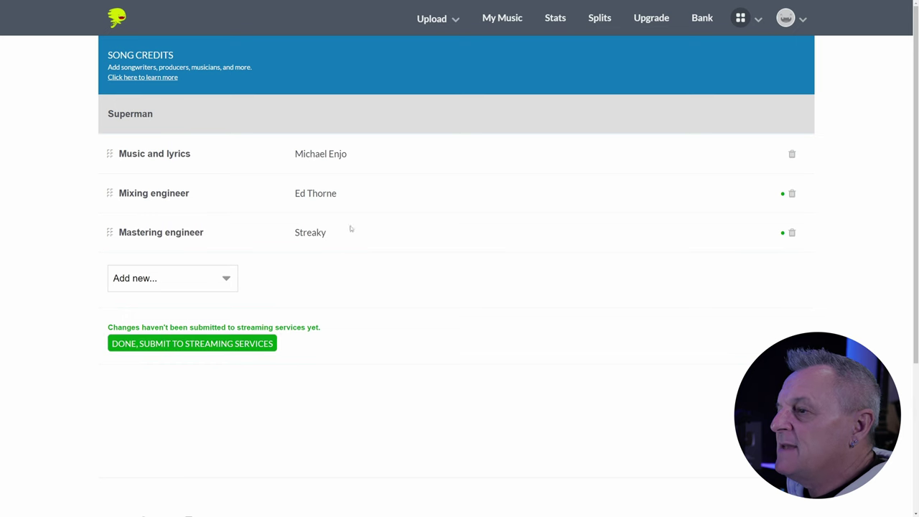
left_click(187, 345)
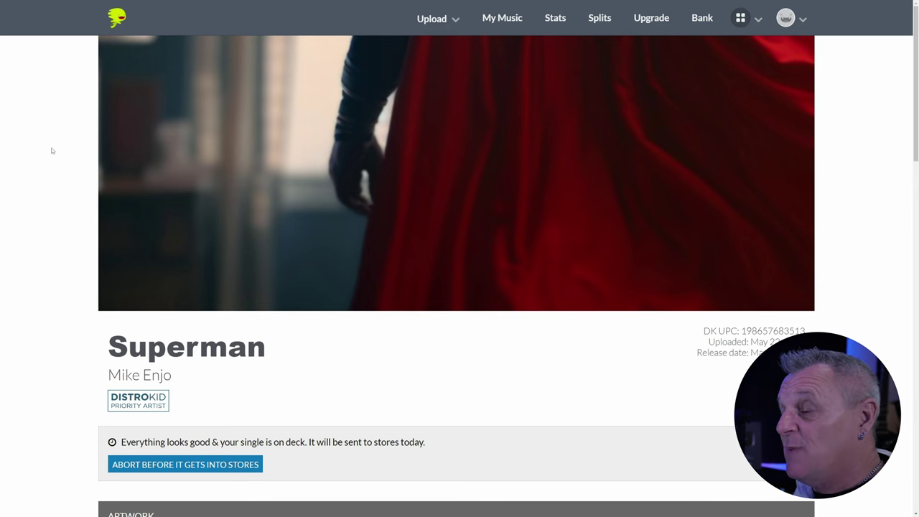
- In Superman's splits editor, add a new collaborator by e-mail address with a 10% share, leaving the owner 90%
scroll(59, 149, "down", 1)
scroll(59, 149, "down", 5)
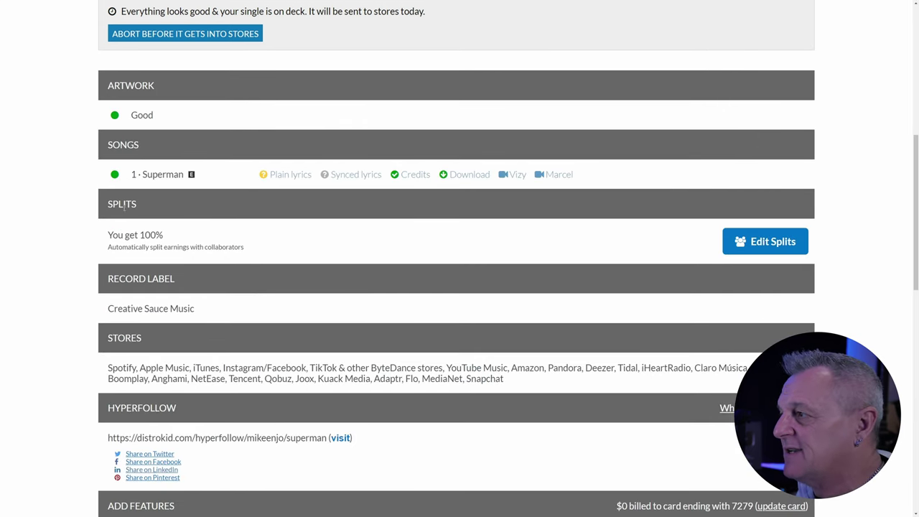
left_click(773, 242)
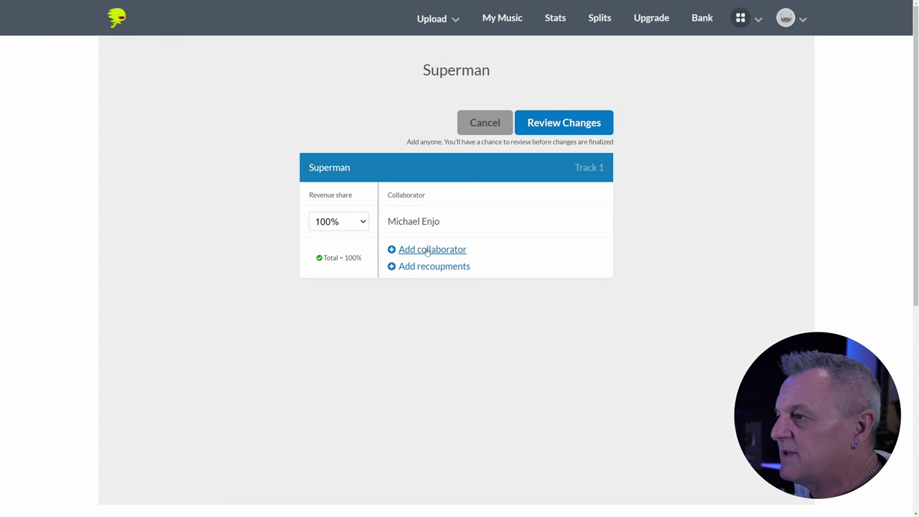
left_click(426, 250)
left_click(427, 253)
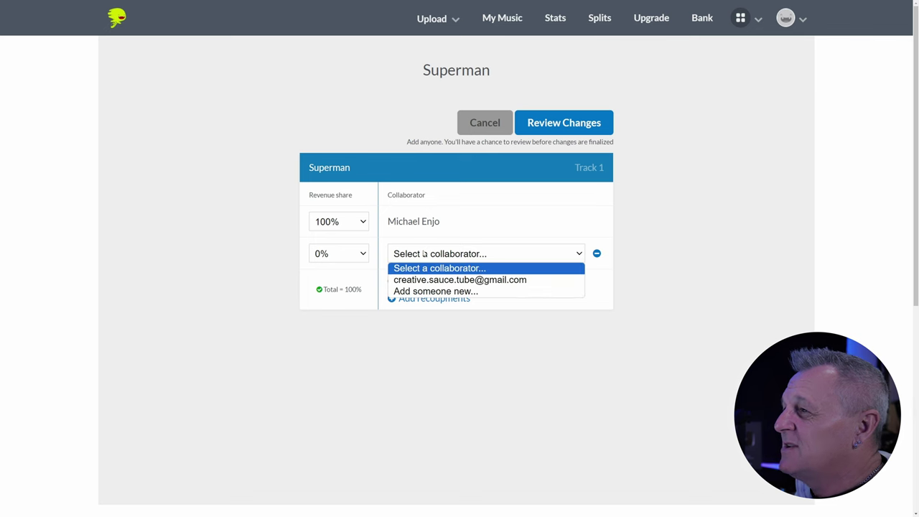
left_click(426, 291)
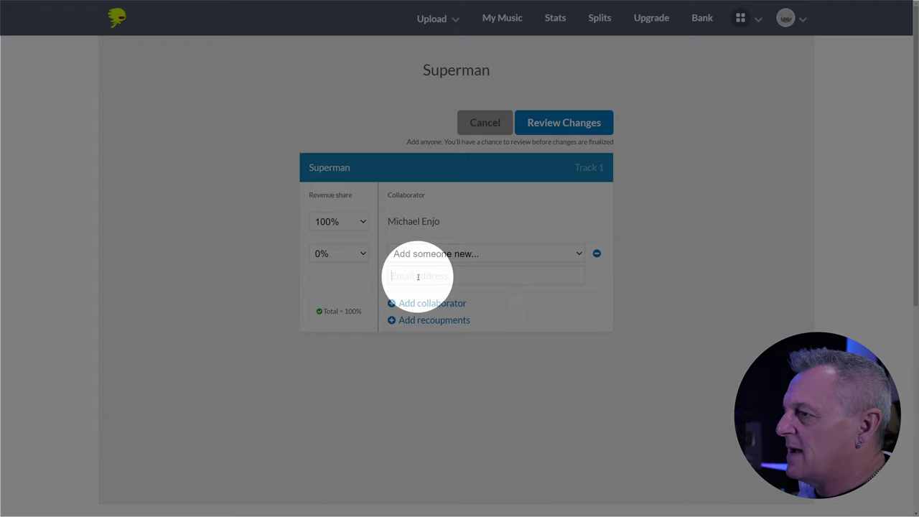
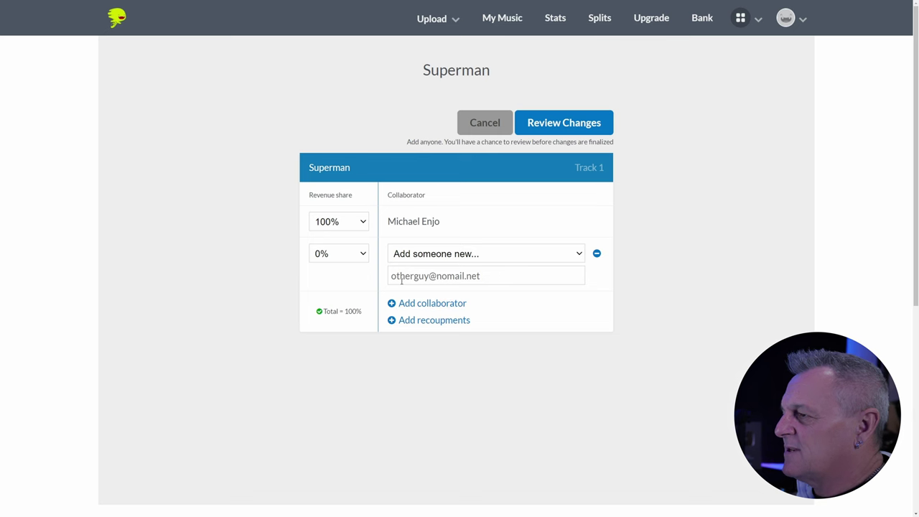
left_click(364, 254)
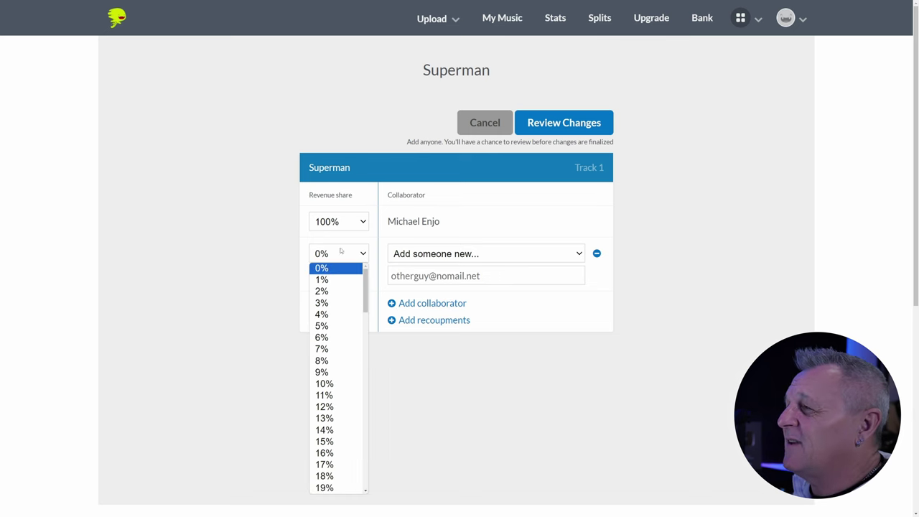
left_click(336, 385)
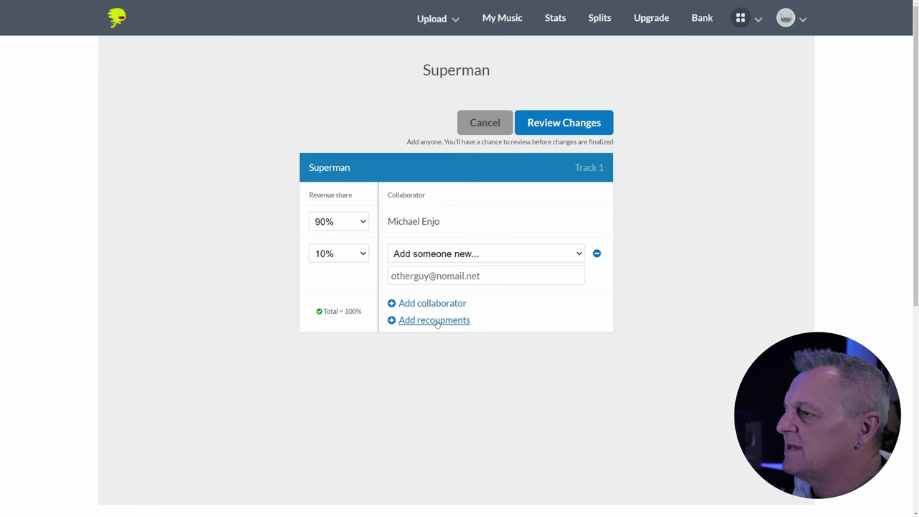
- Turn on recoupments so the collaborator first recoups $1,000.00, then gets 0% afterward
left_click(436, 321)
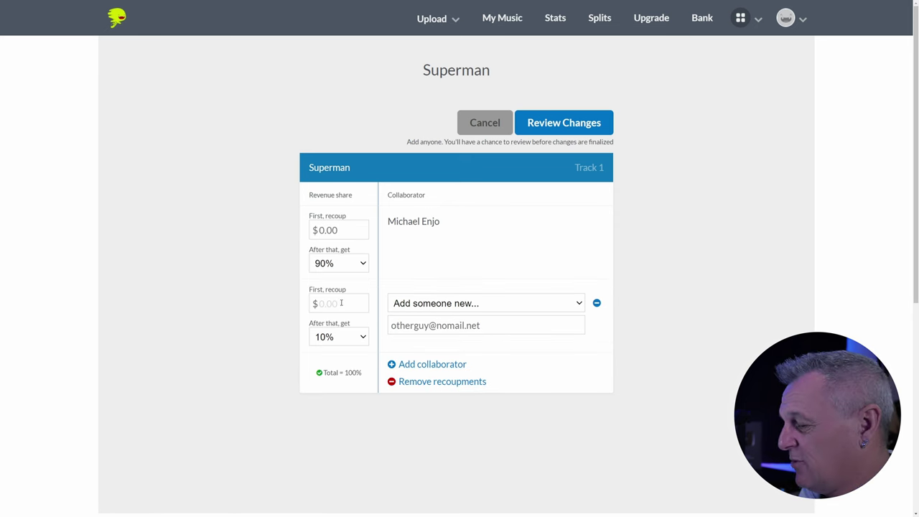
type("100.00")
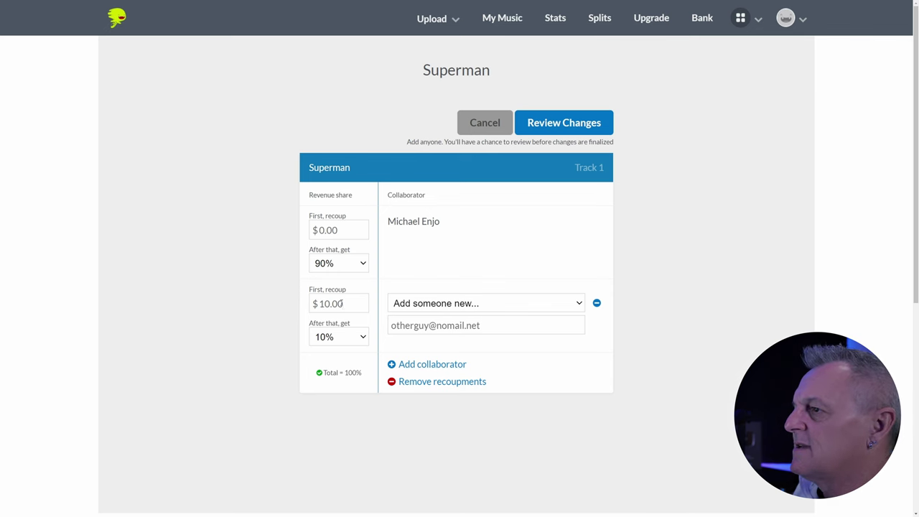
type("0")
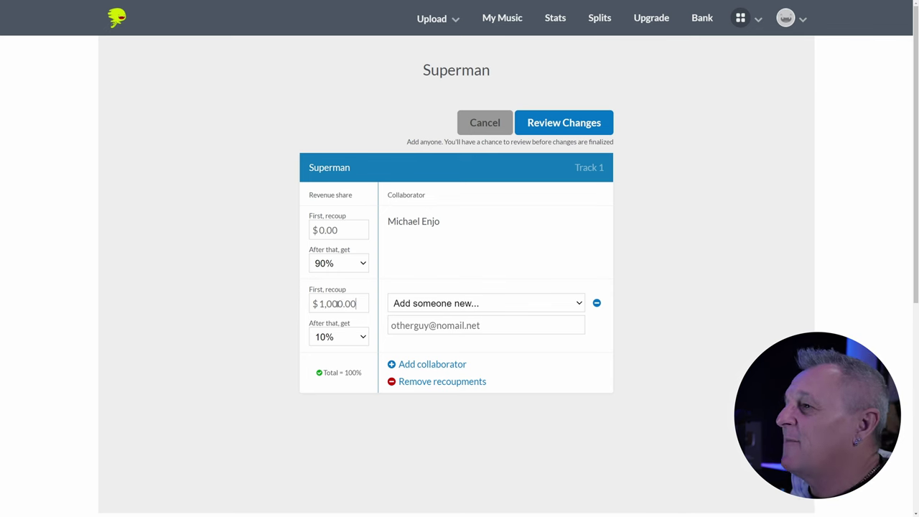
left_click(358, 336)
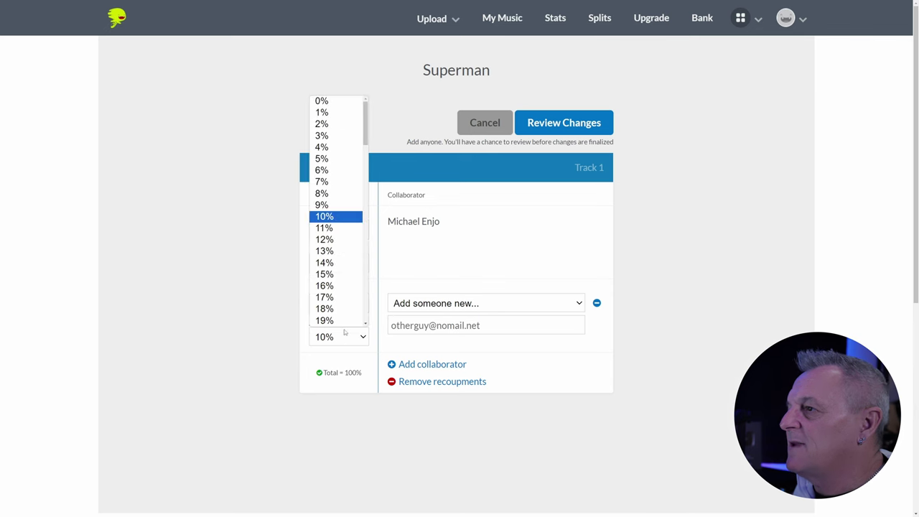
scroll(324, 115, "up", 1)
left_click(328, 99)
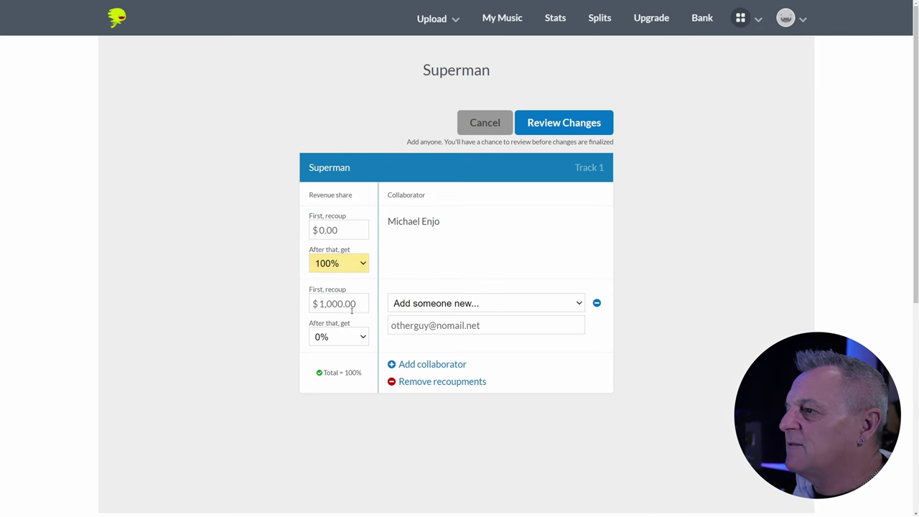